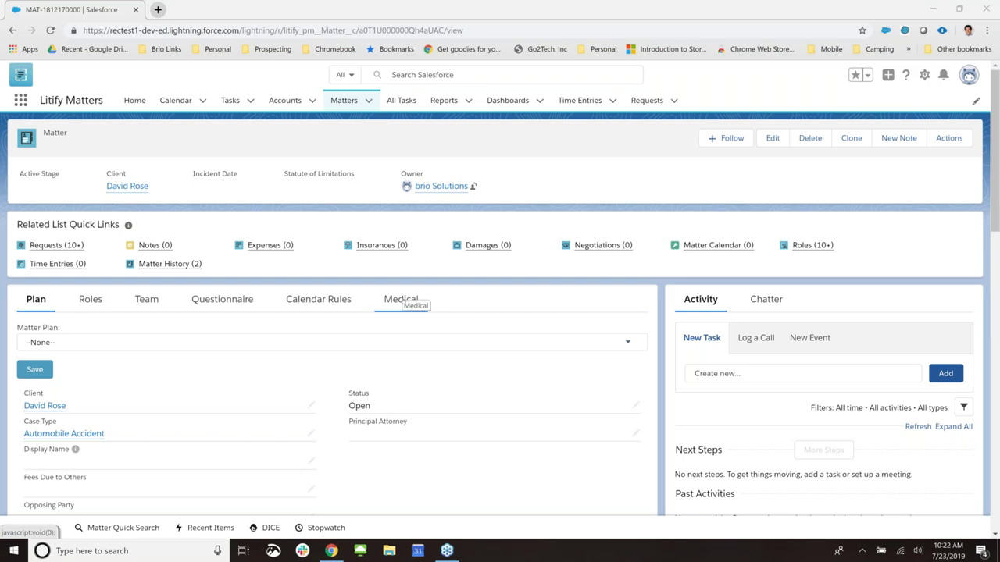
- Show the matter's Medical tab and look over its record requests, all In Process
left_click(401, 300)
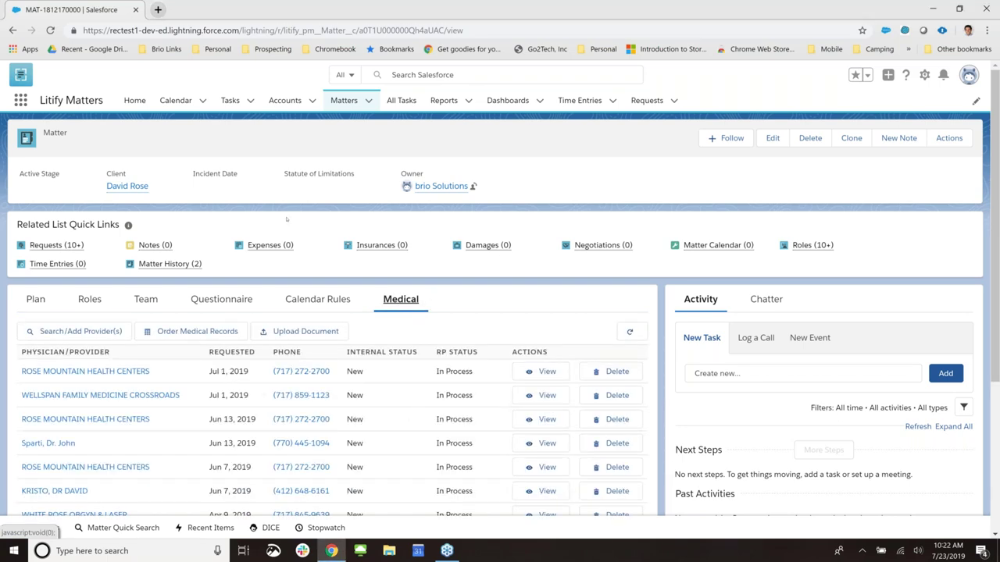
scroll(352, 257, "down", 2)
scroll(375, 289, "up", 2)
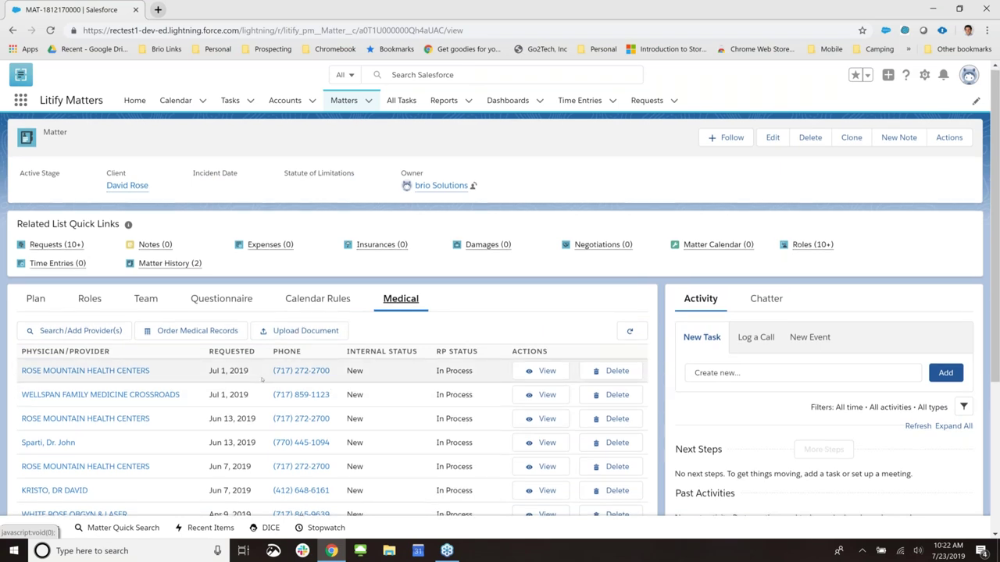
scroll(273, 359, "down", 2)
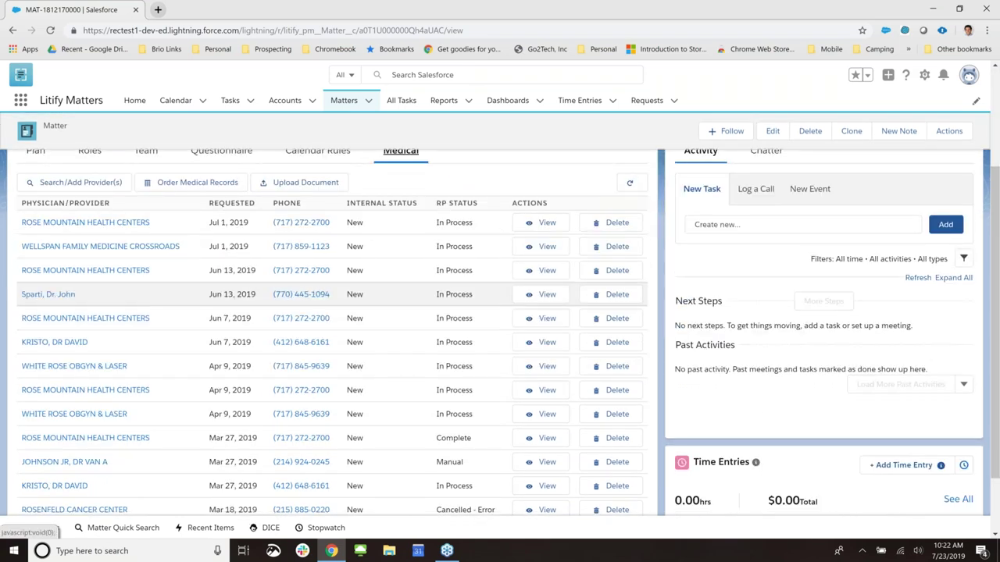
scroll(299, 281, "down", 1)
scroll(328, 312, "up", 3)
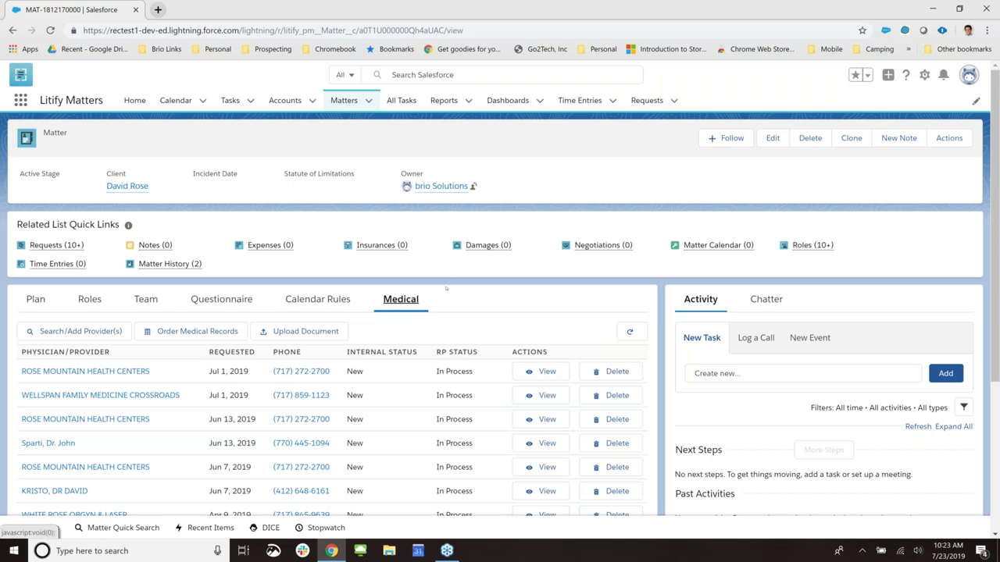
scroll(539, 437, "down", 1)
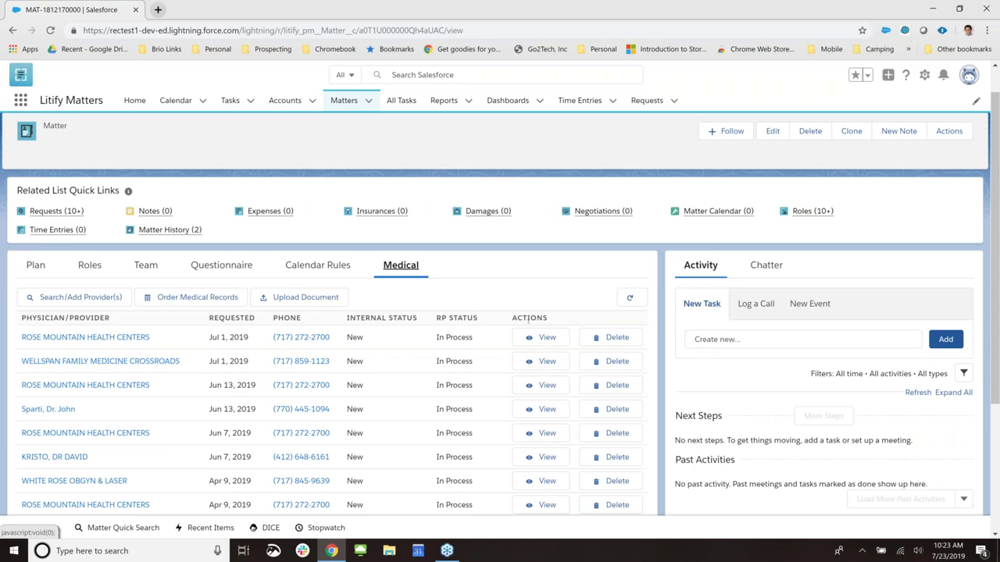
scroll(437, 318, "up", 1)
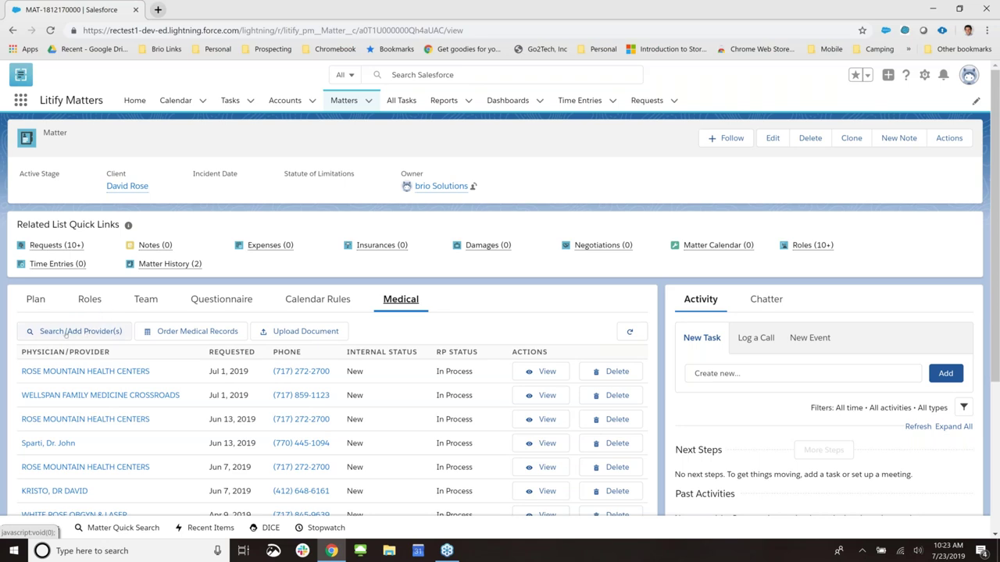
left_click(67, 331)
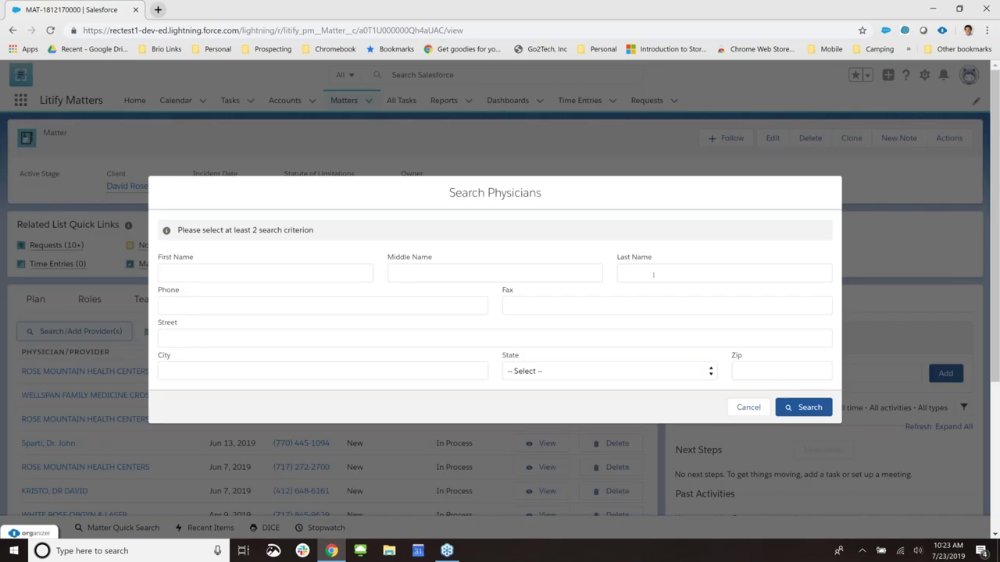
left_click(653, 274)
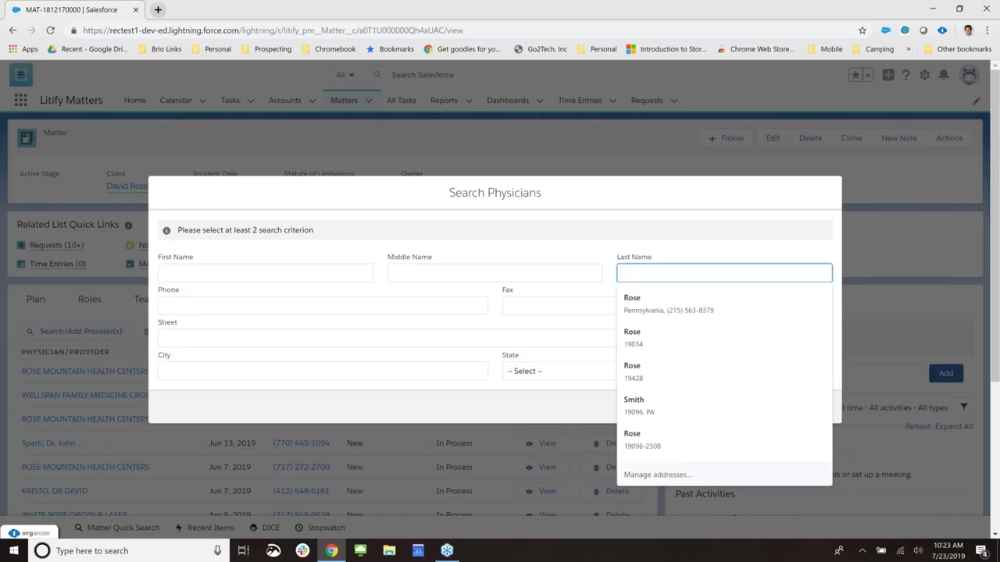
left_click(657, 245)
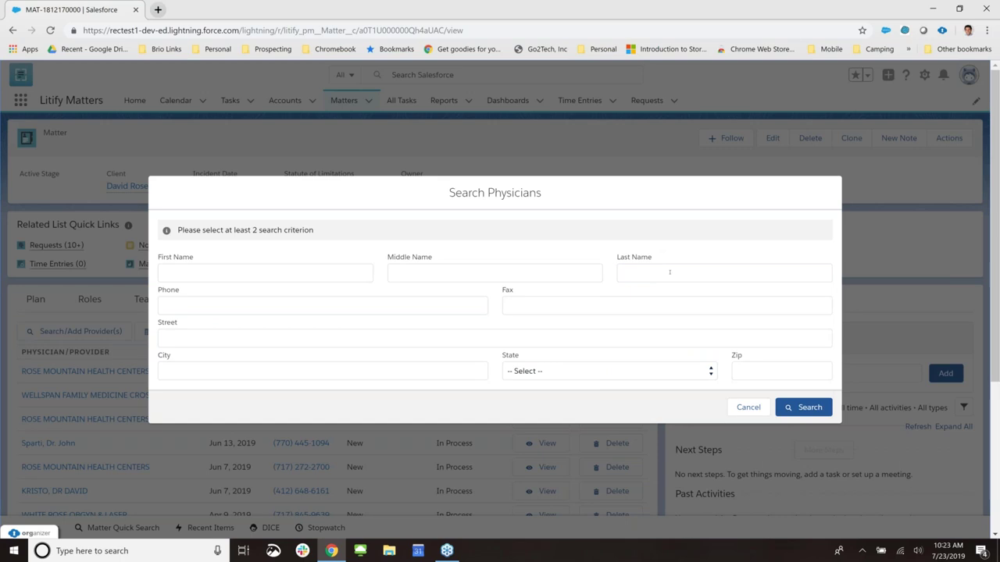
left_click(679, 264)
type("Rose")
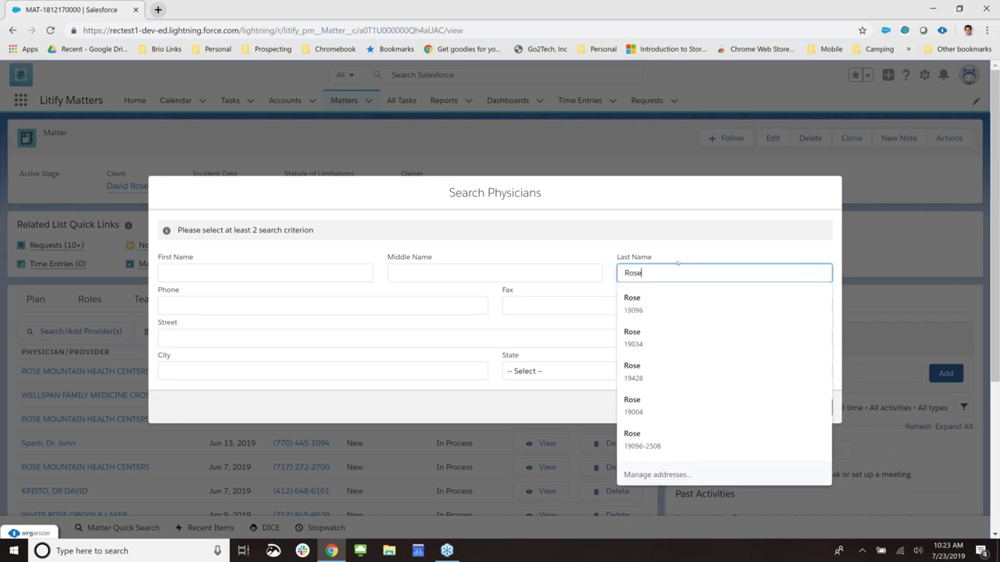
left_click(533, 370)
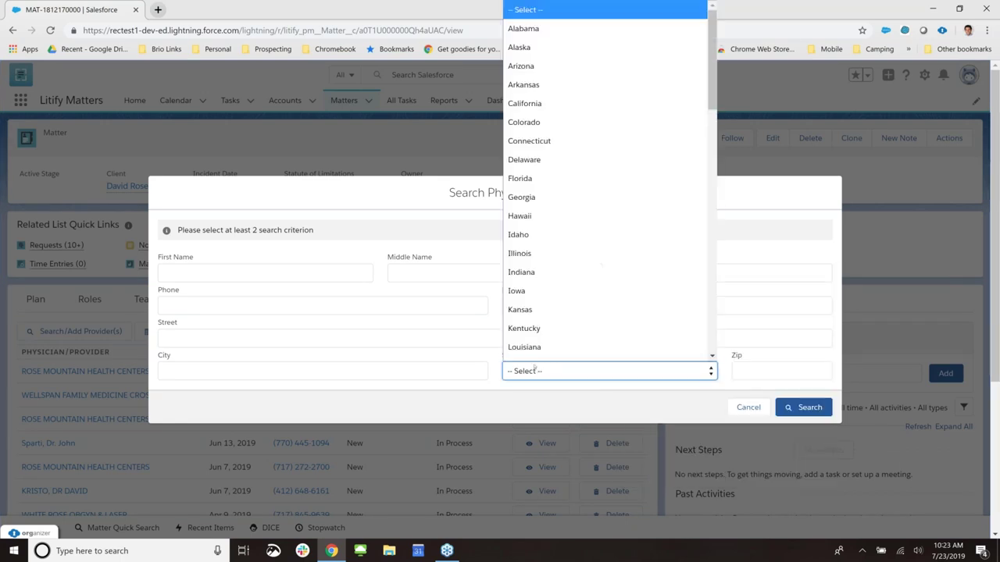
key("p")
scroll(546, 362, "down", 1)
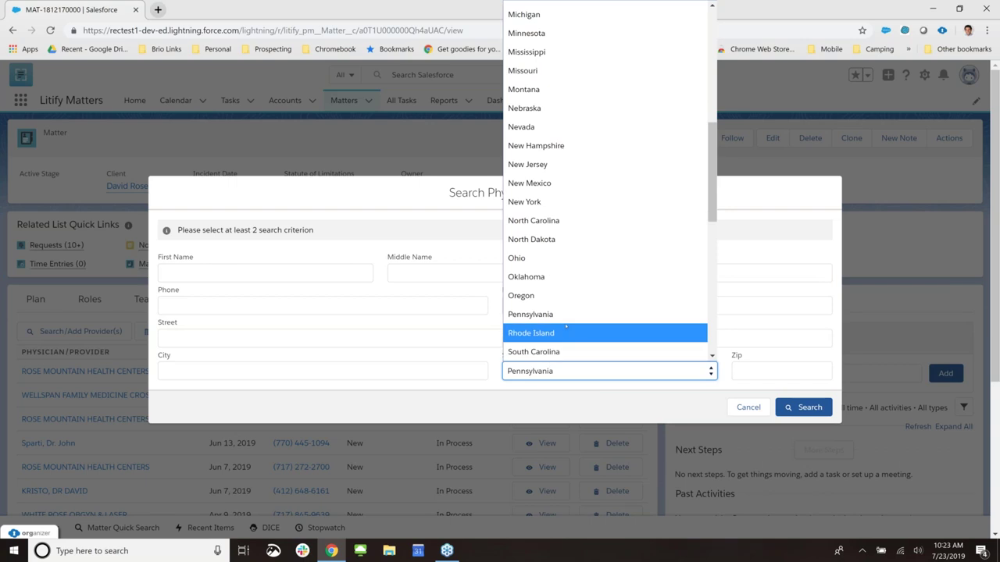
left_click(539, 314)
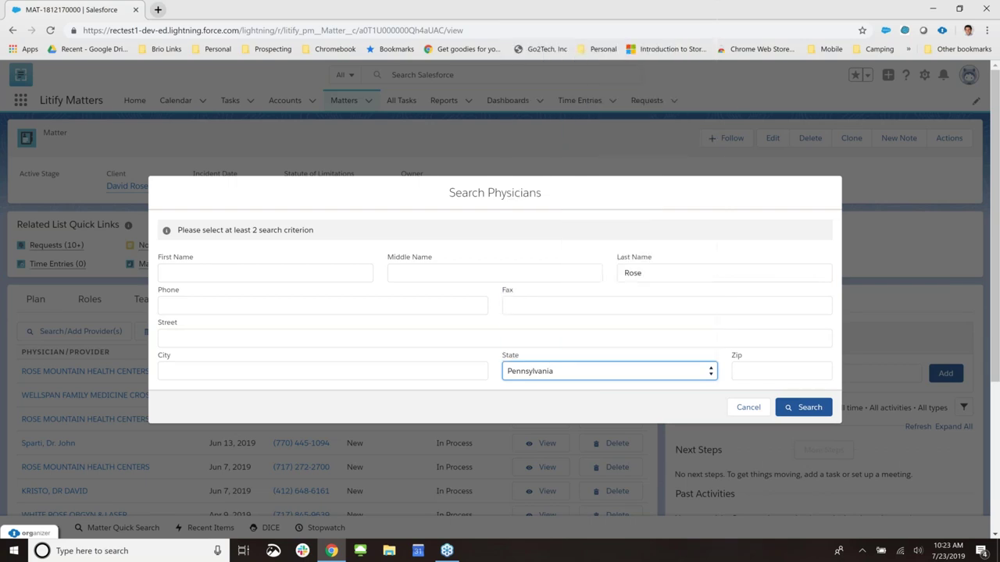
key("Return")
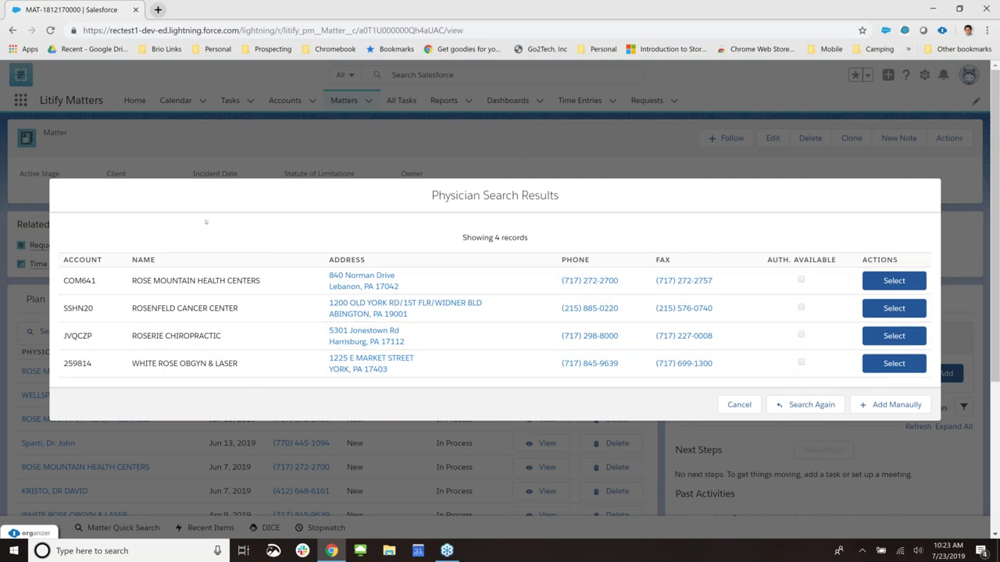
double_click(79, 280)
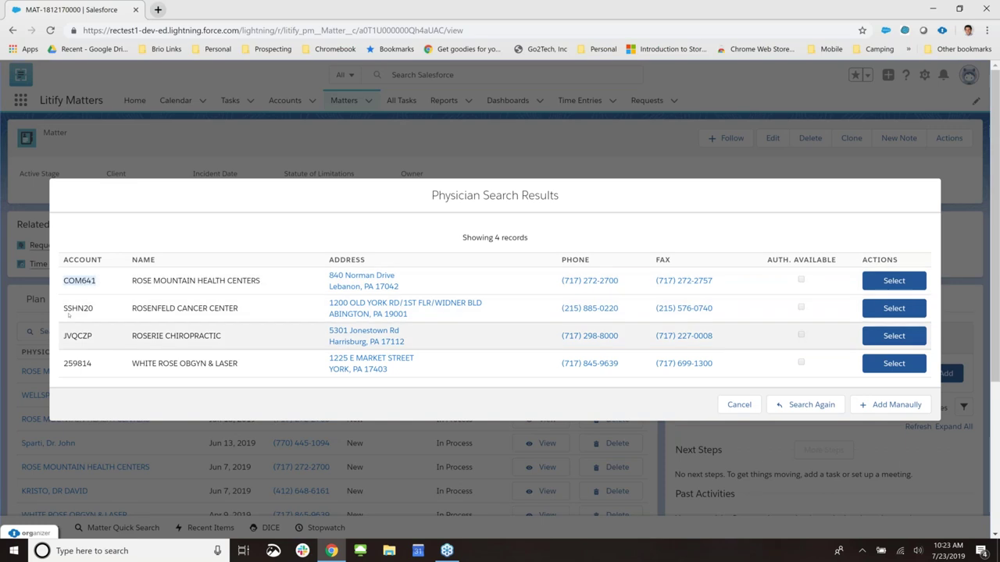
double_click(78, 308)
double_click(77, 336)
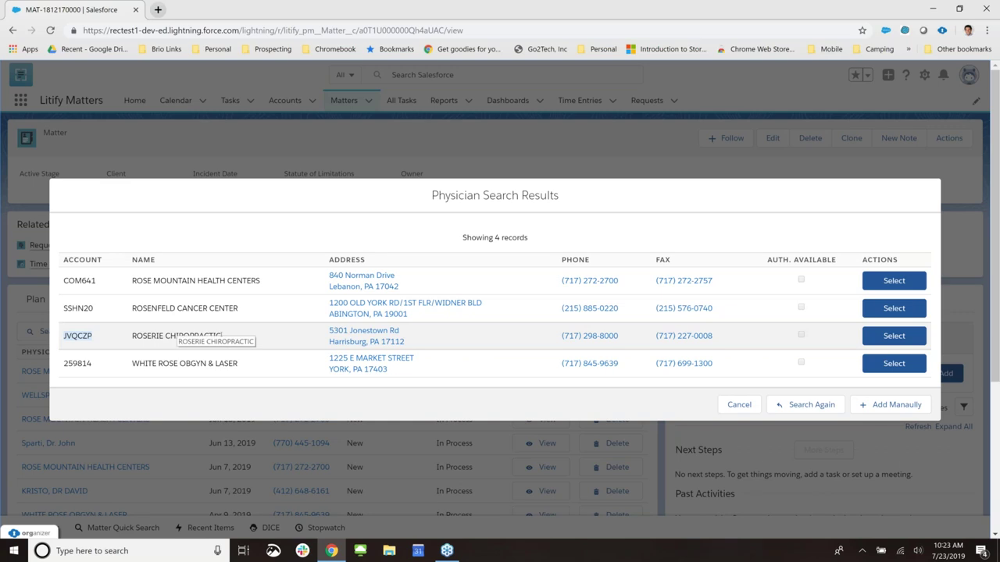
left_click(135, 336)
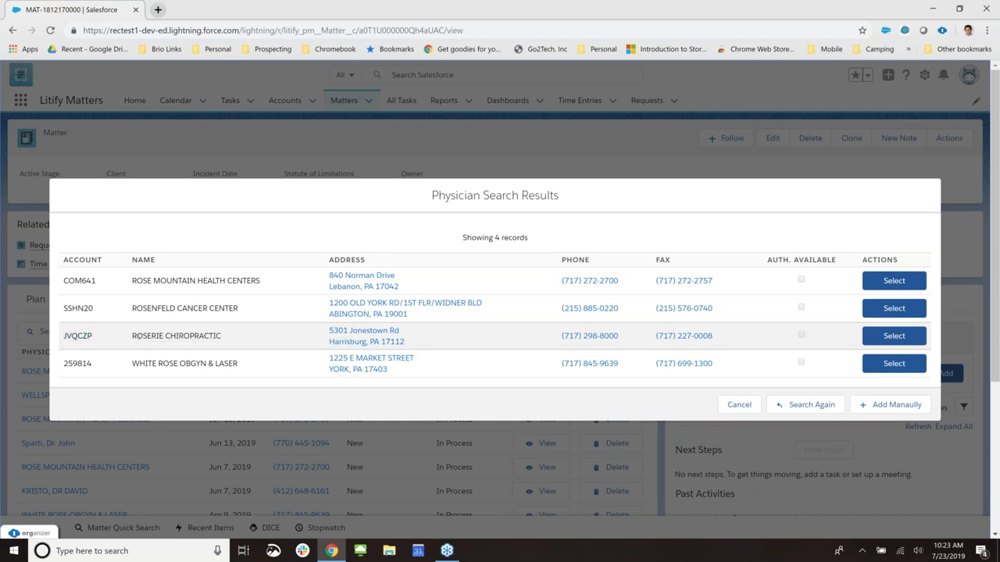
double_click(182, 335)
left_click(134, 336)
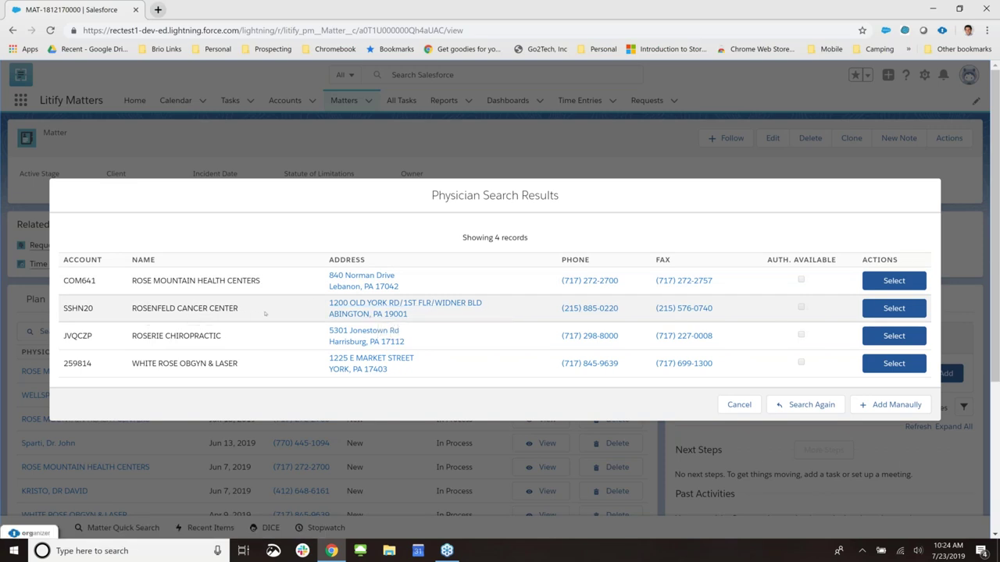
left_click_drag(262, 316, 133, 310)
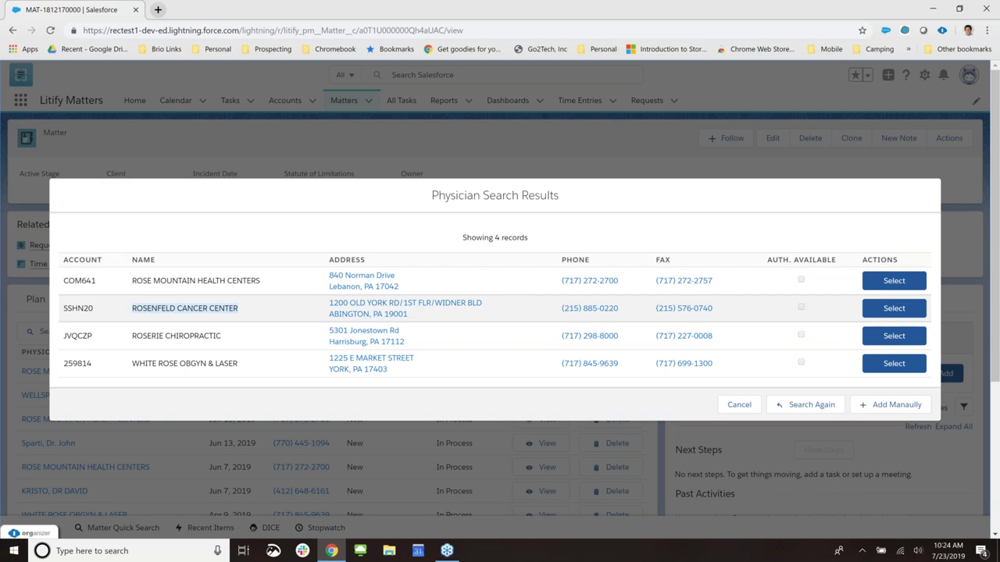
left_click(744, 212)
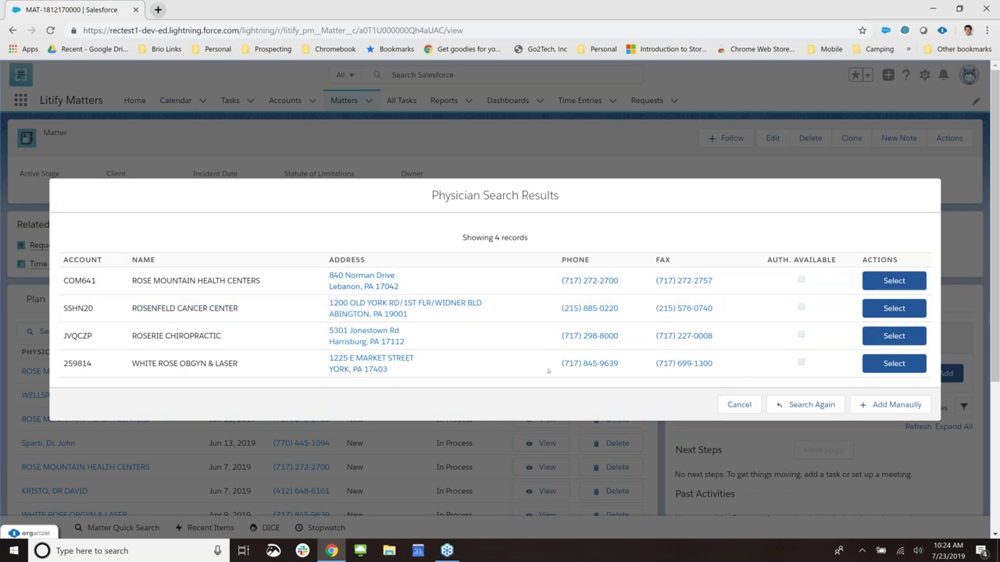
left_click(739, 405)
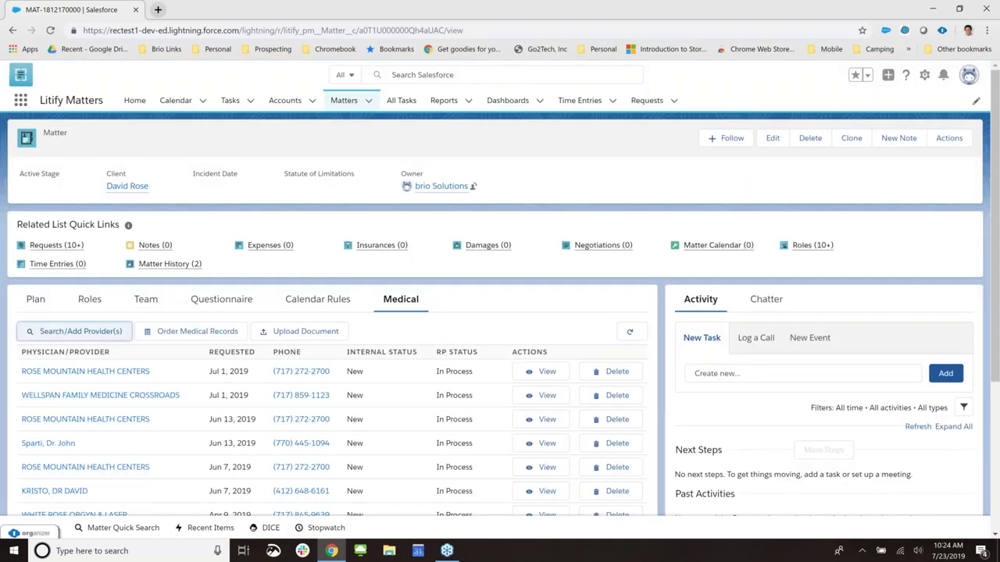
- Search physicians for 'Smith' in Pennsylvania and select Warren E Smith Health Center
left_click(75, 332)
left_click(687, 273)
type("Smith")
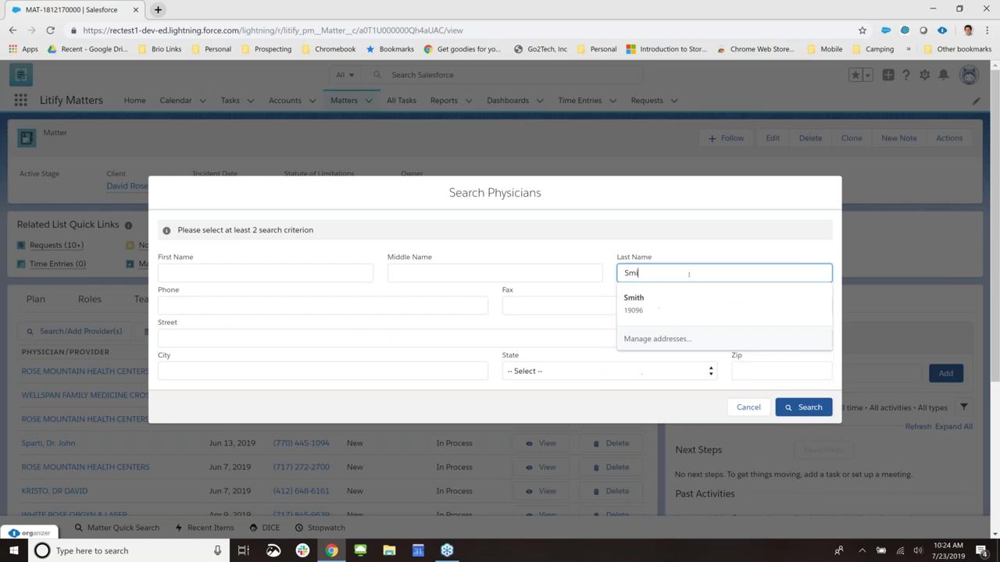
left_click(624, 368)
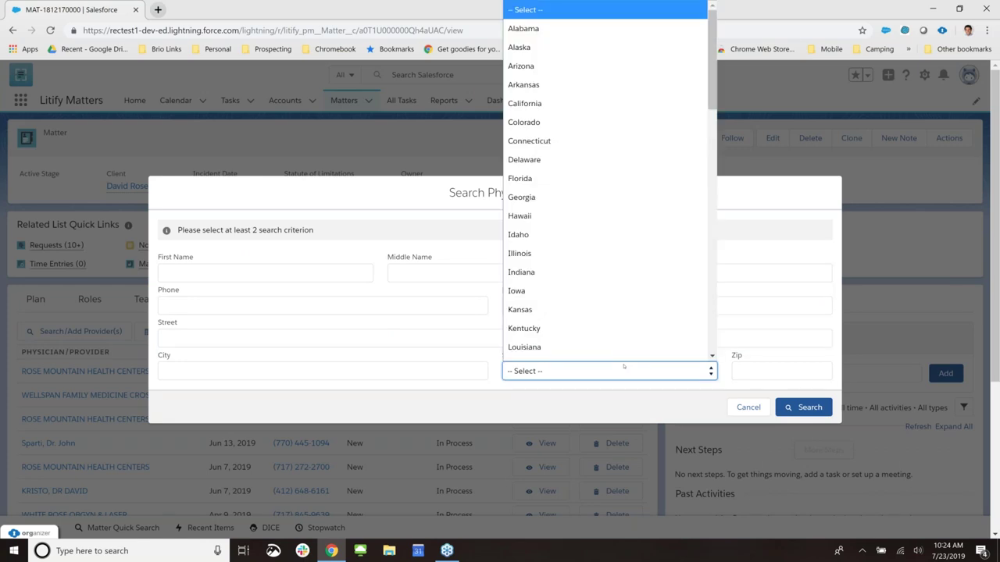
type("p")
left_click(614, 351)
left_click(804, 406)
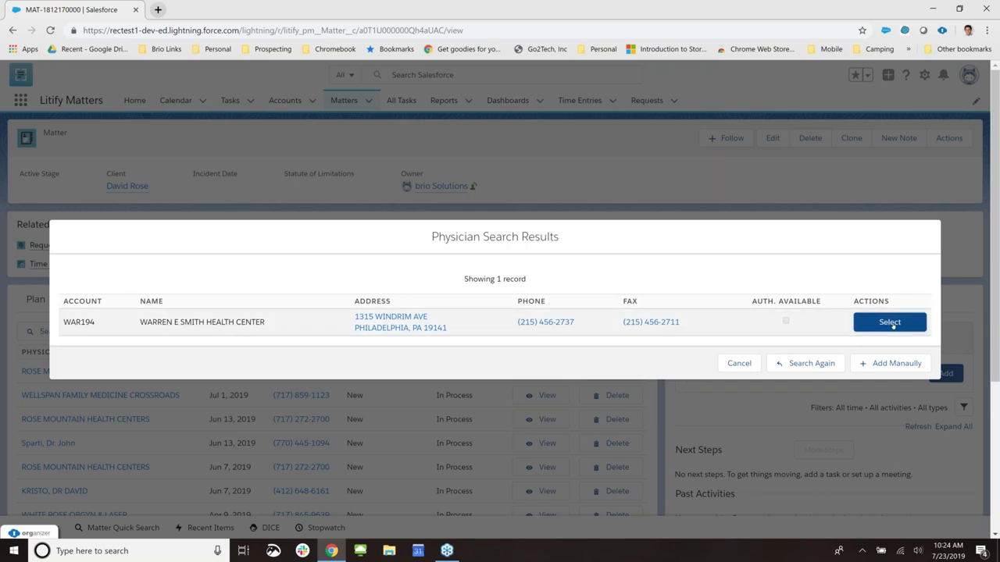
left_click(890, 322)
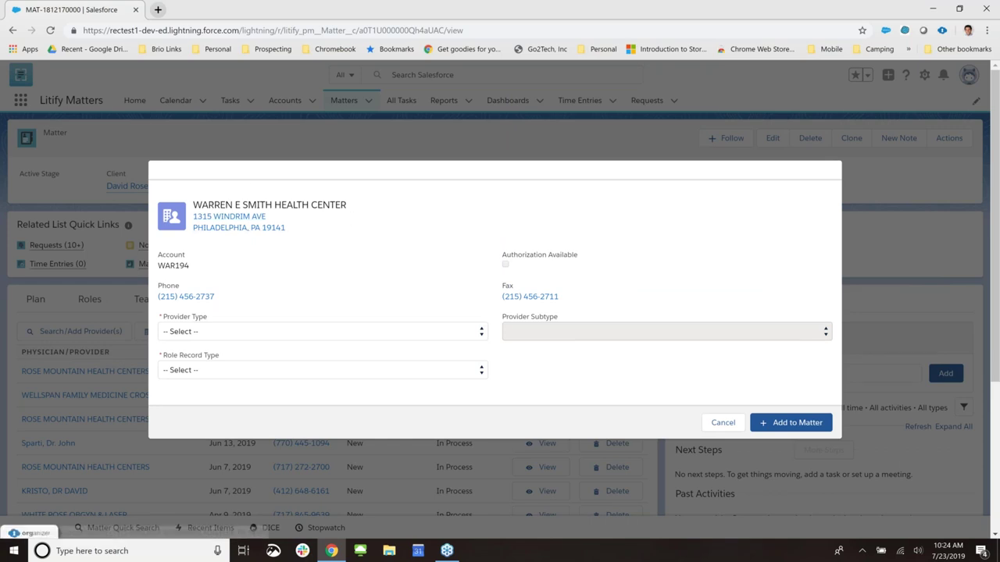
left_click_drag(316, 204, 346, 205)
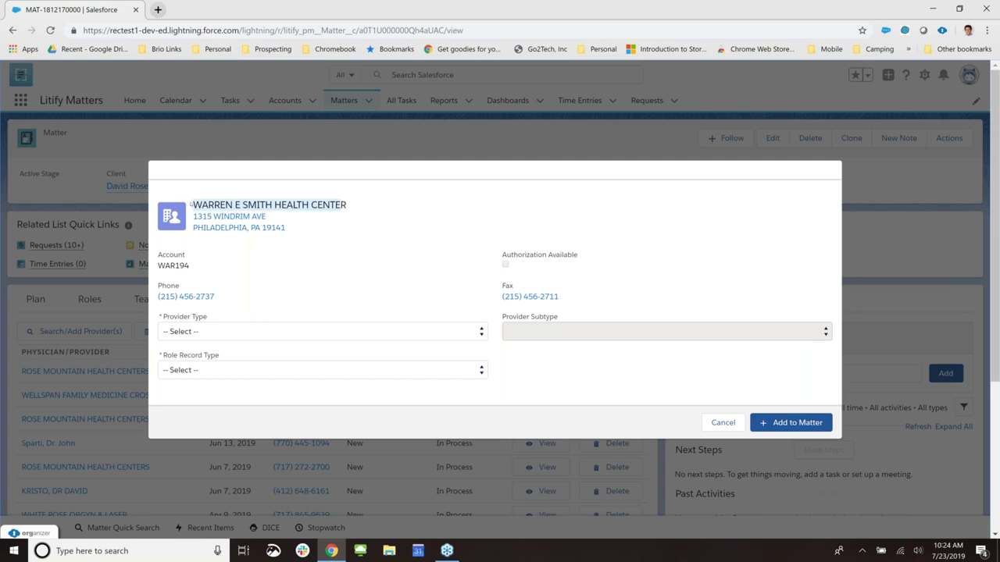
double_click(173, 265)
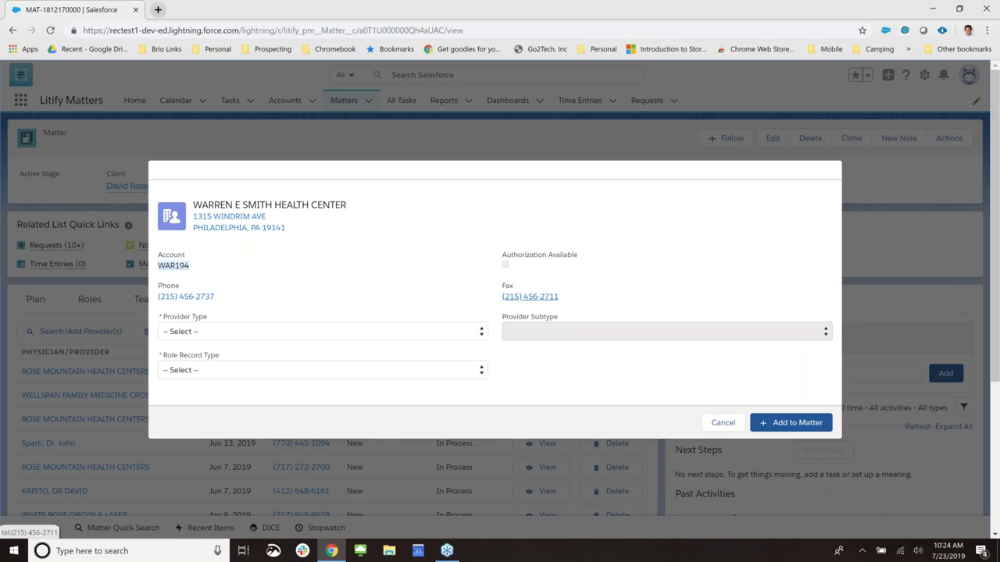
- Set type Health Care Facility, subtype Hospital, role Matter Role, and add it to the matter
left_click(236, 331)
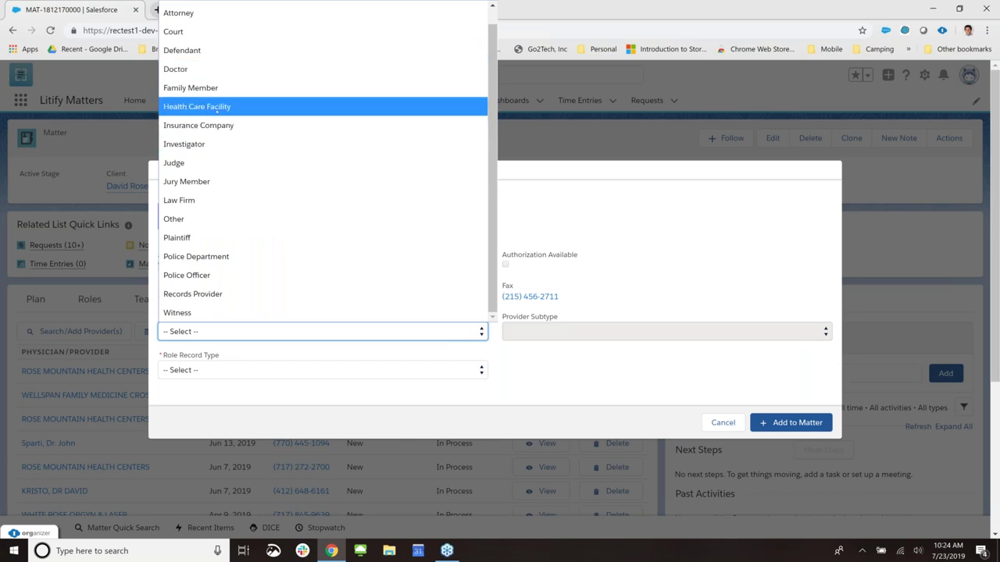
left_click(218, 109)
left_click(563, 334)
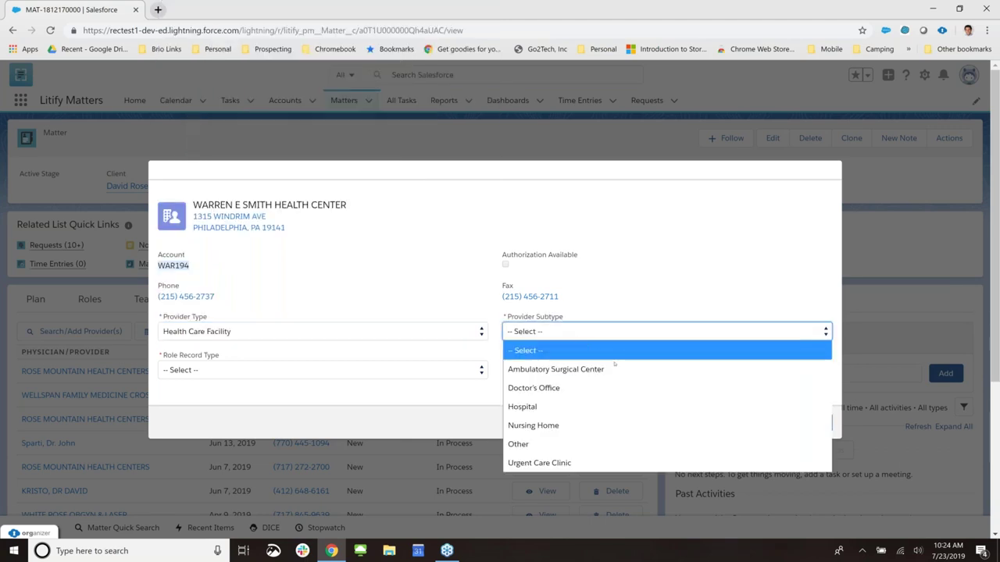
left_click(517, 406)
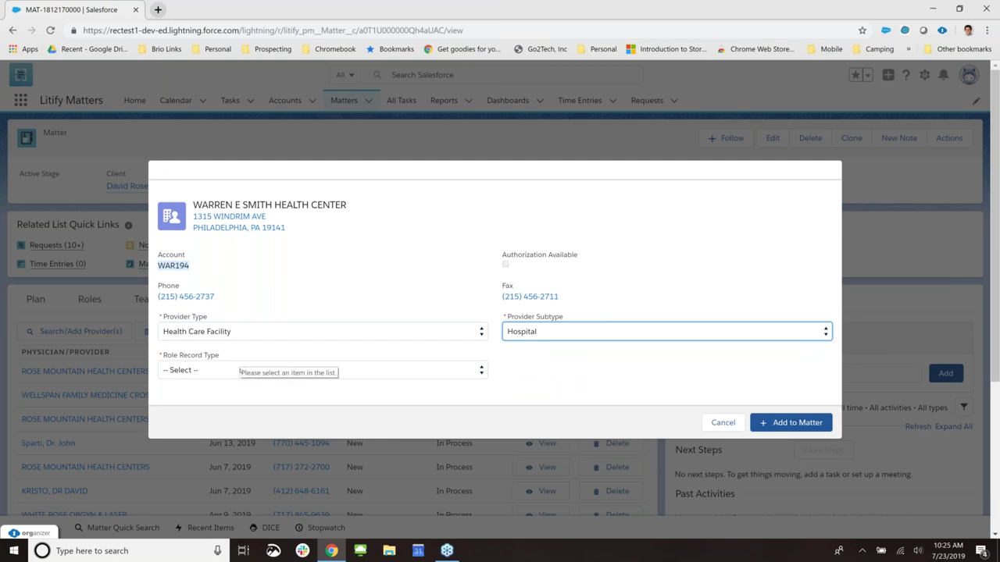
left_click(240, 371)
left_click(257, 425)
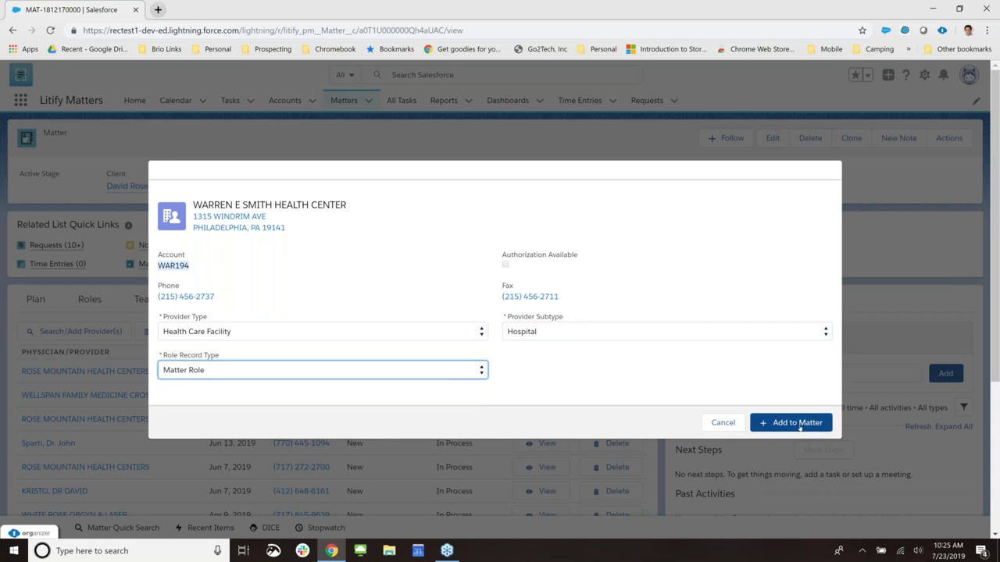
left_click(797, 423)
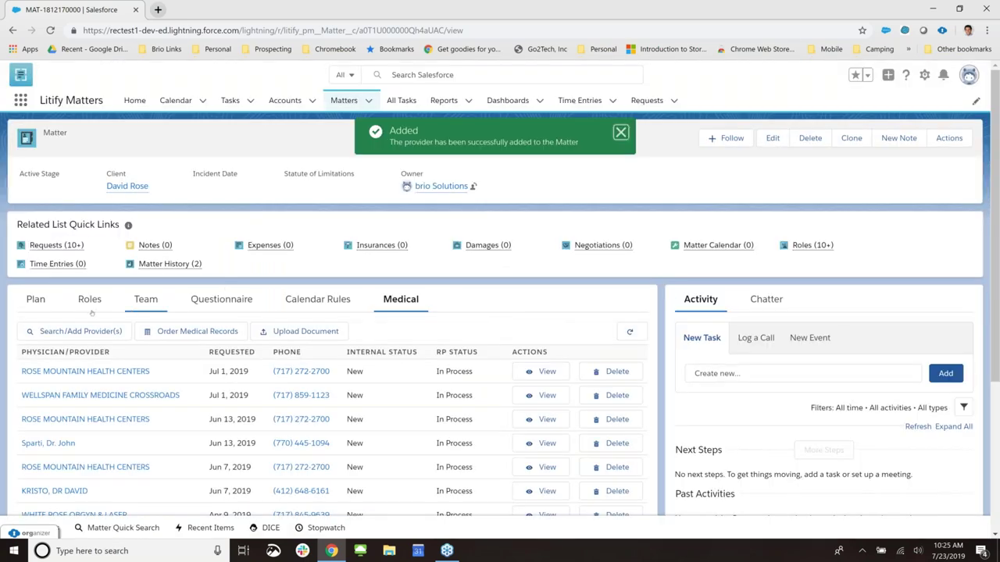
left_click(90, 306)
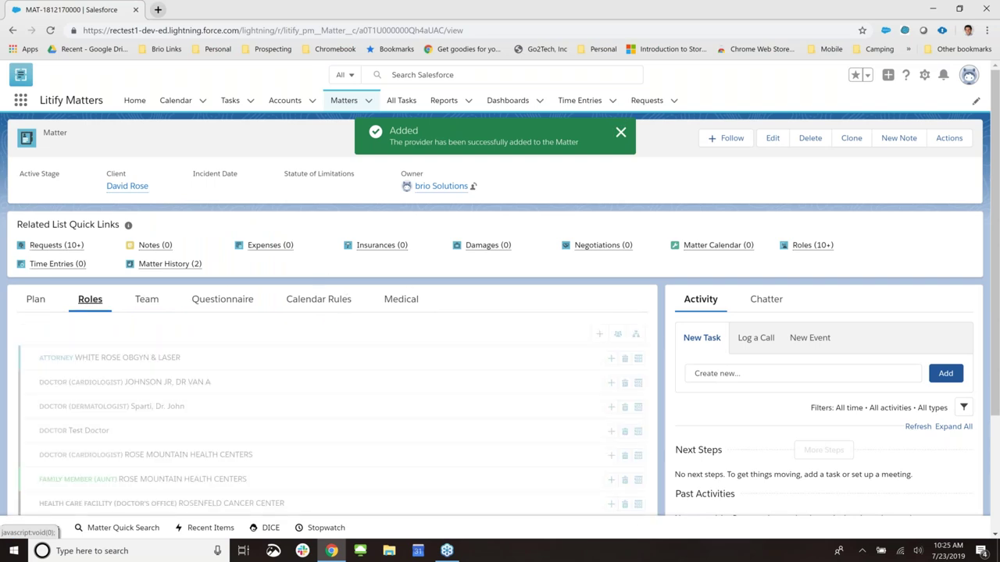
scroll(331, 312, "down", 2)
scroll(332, 312, "up", 2)
left_click(401, 299)
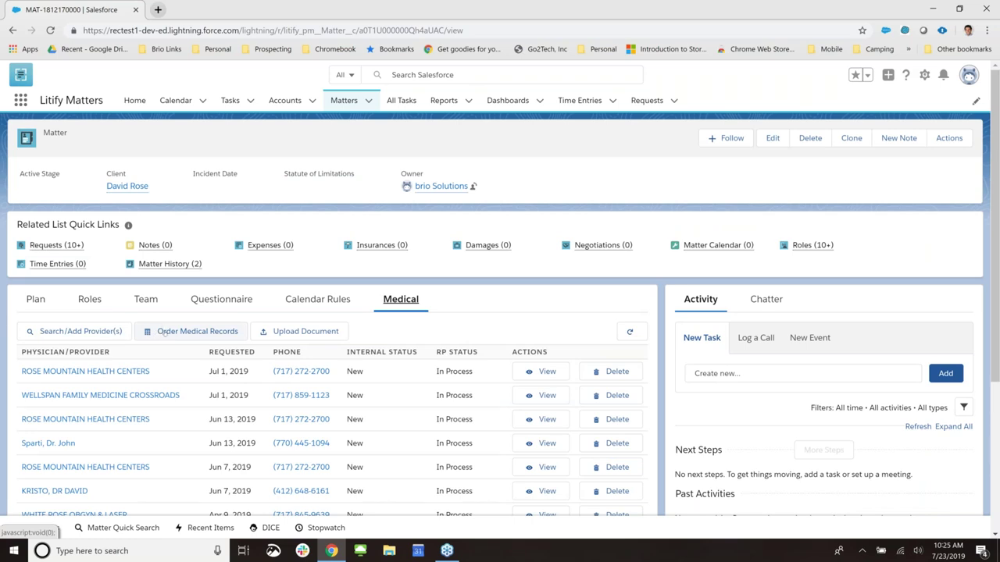
left_click(165, 334)
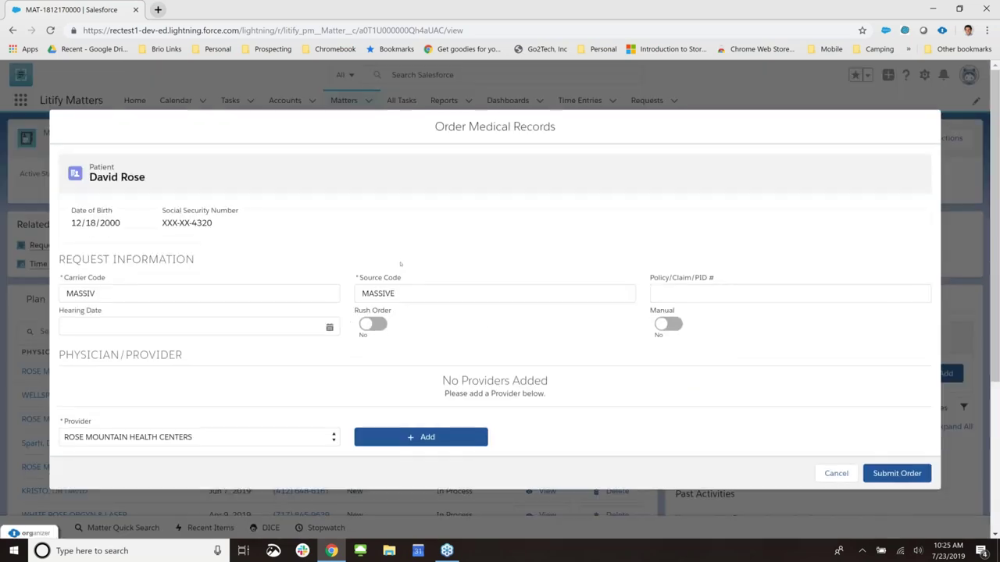
- Review the order's Carrier Code and Source Code, leaving policy number blank and Manual off
double_click(97, 296)
left_click(358, 295)
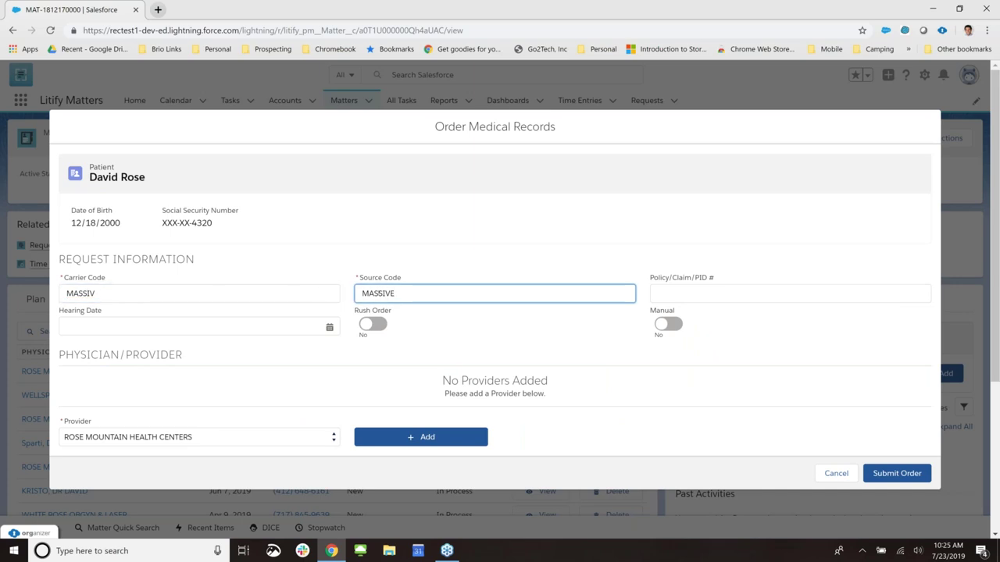
left_click(337, 296)
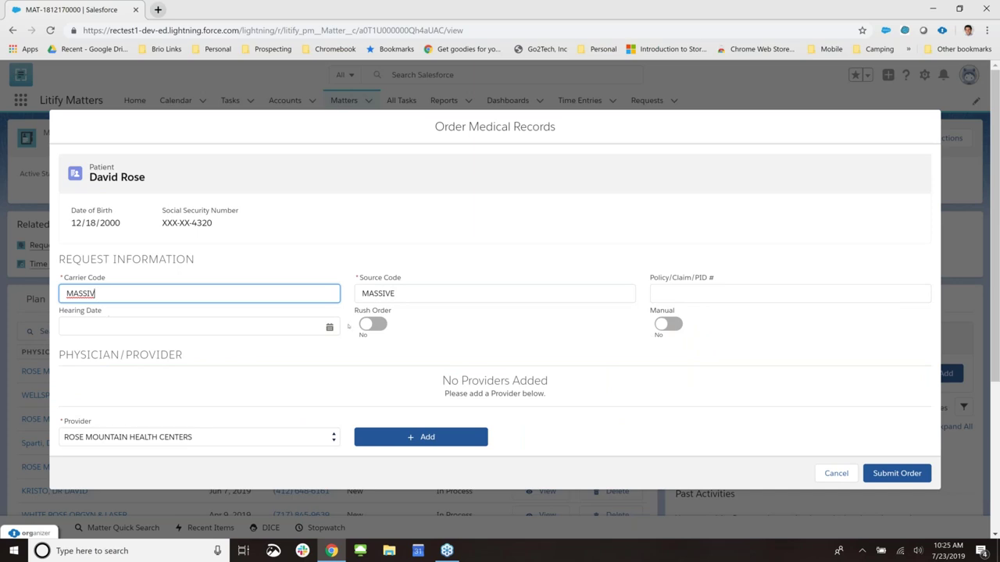
scroll(258, 313, "down", 1)
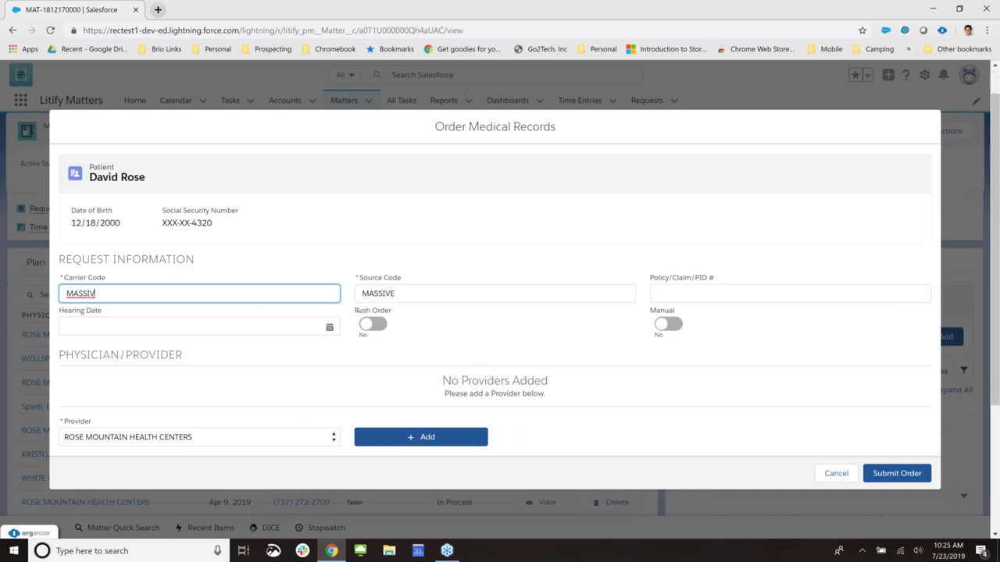
left_click(720, 291)
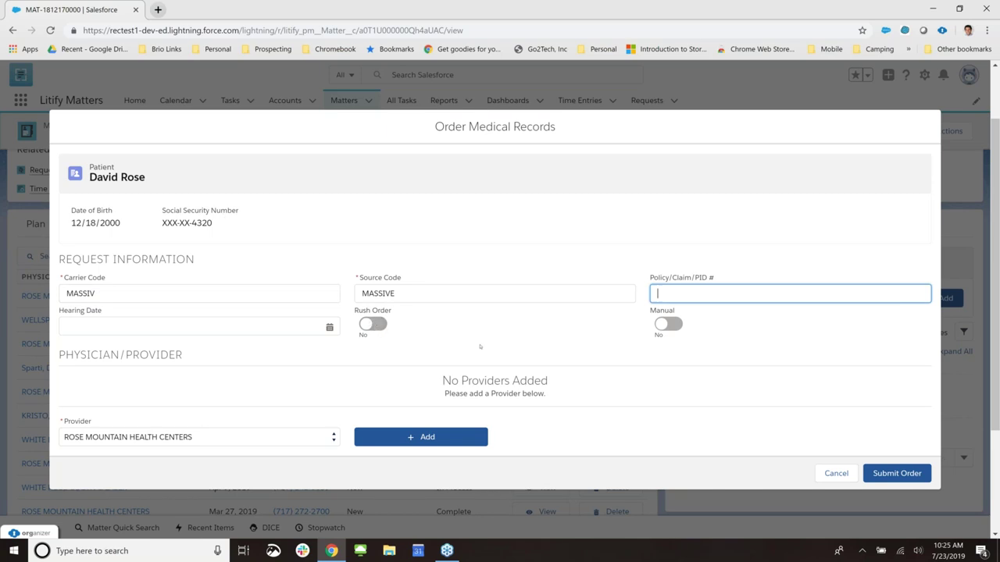
scroll(461, 331, "down", 1)
scroll(462, 331, "up", 3)
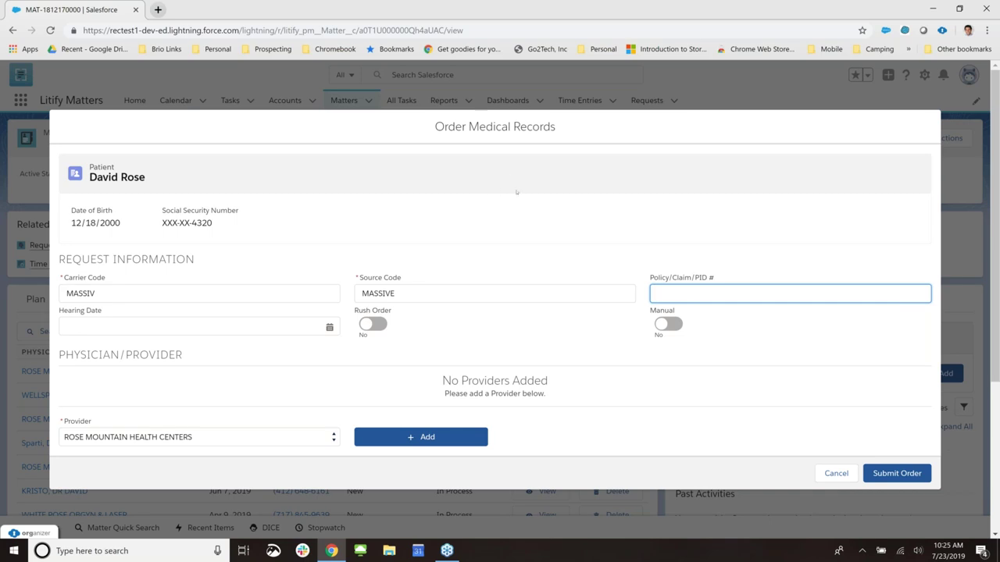
left_click(624, 223)
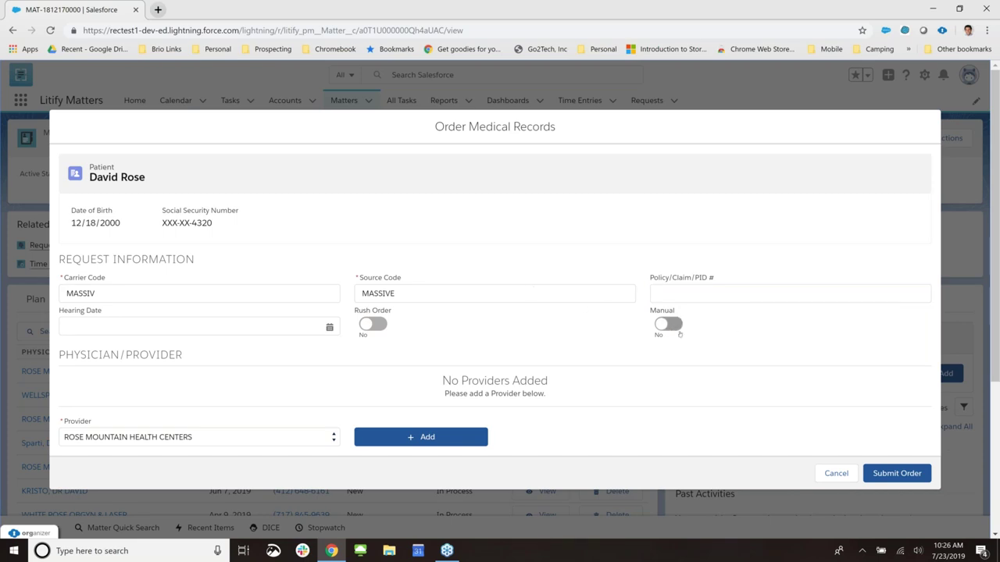
left_click(678, 327)
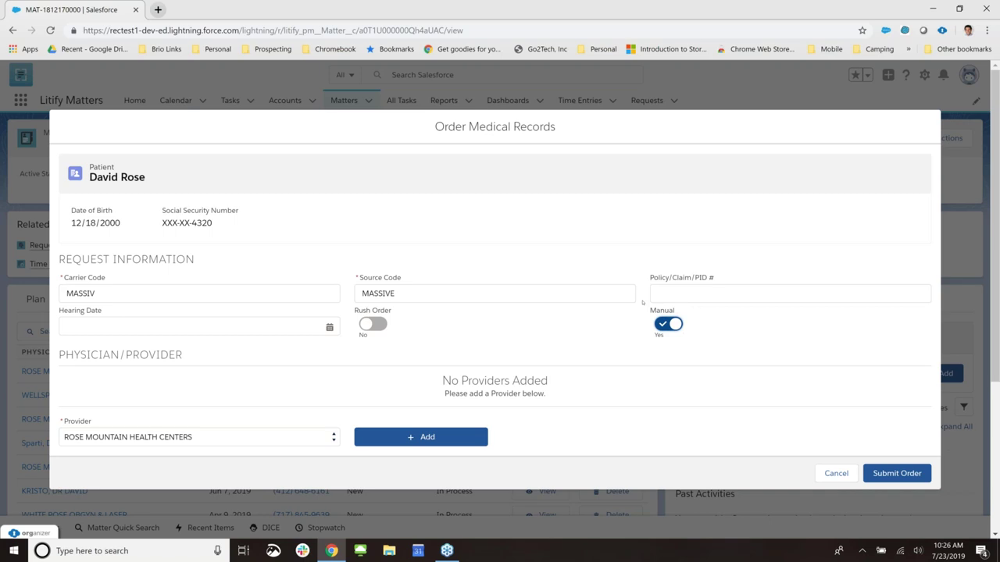
scroll(536, 341, "down", 2)
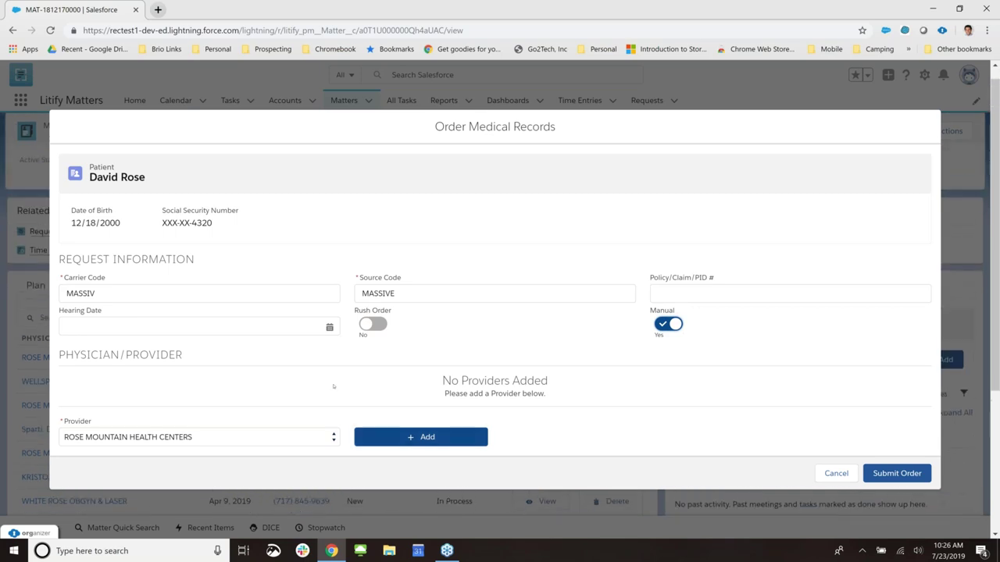
left_click(668, 323)
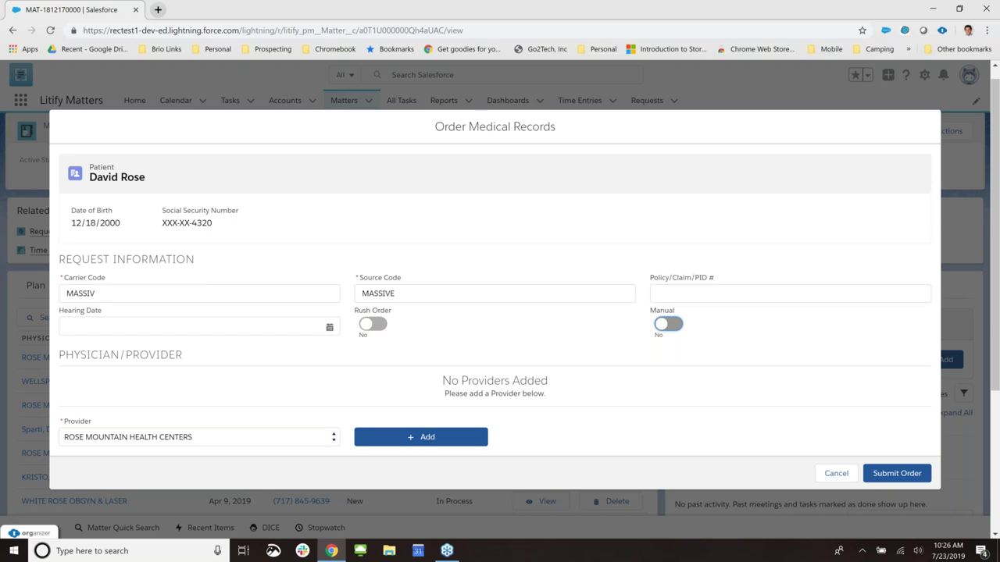
- Add WARREN E SMITH HEALTH CENTER and the doctor provider to the order
left_click(288, 436)
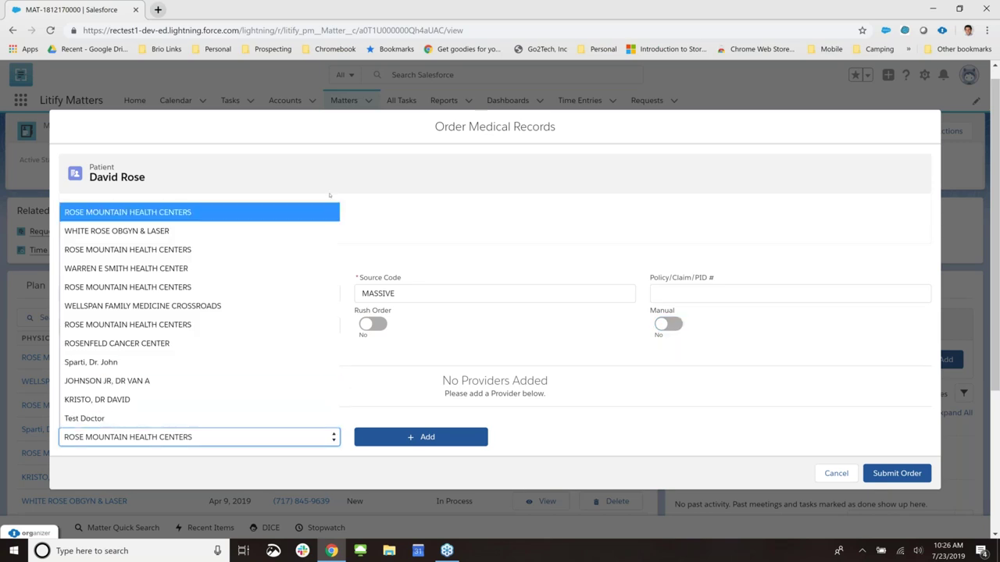
left_click(272, 270)
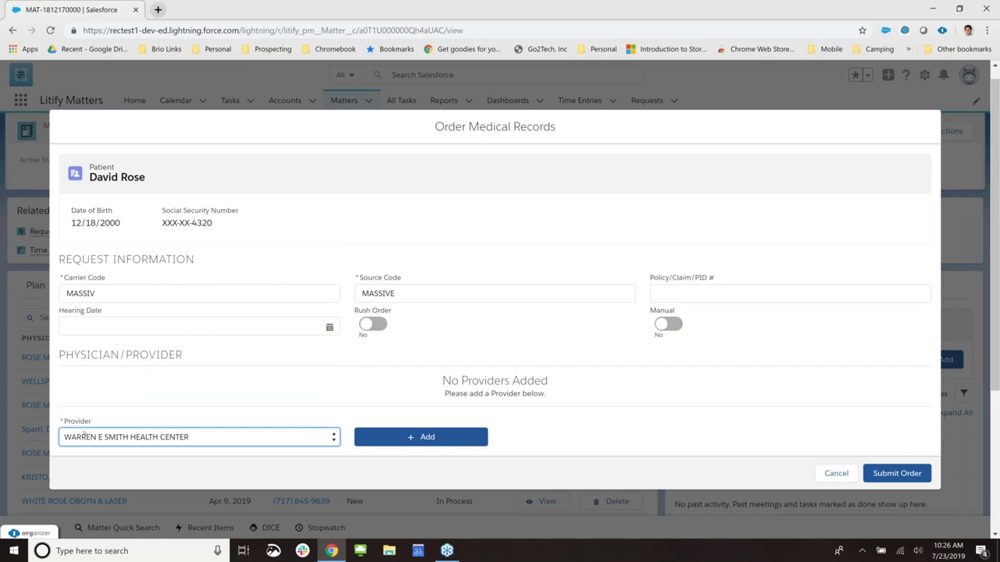
left_click(426, 439)
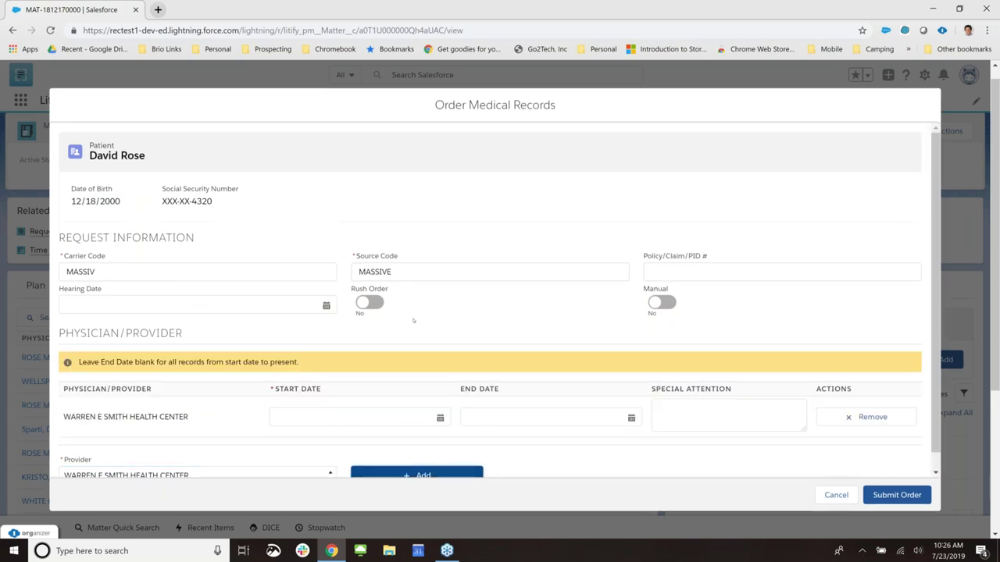
scroll(418, 315, "down", 1)
left_click(305, 459)
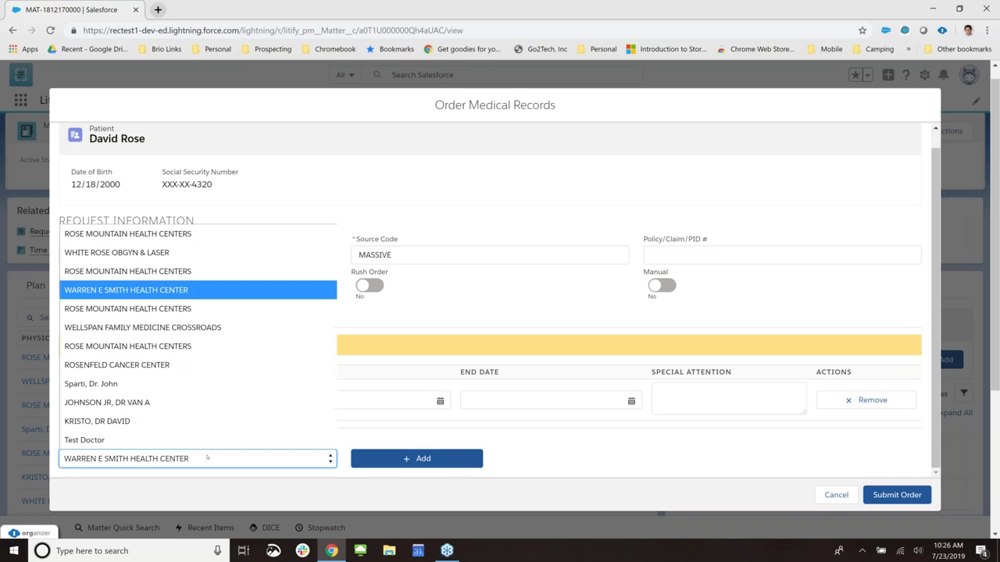
left_click(164, 383)
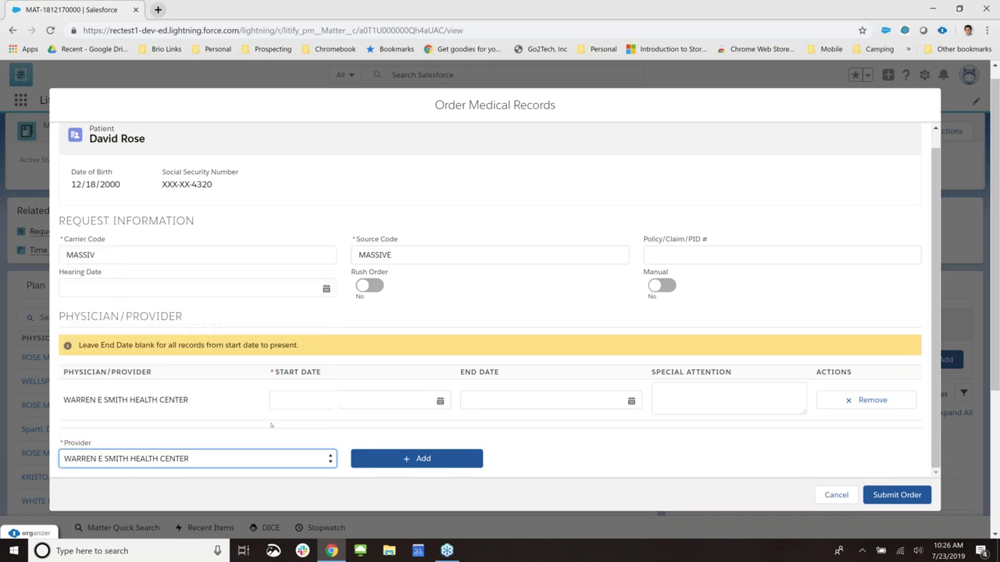
left_click(422, 458)
scroll(432, 365, "down", 1)
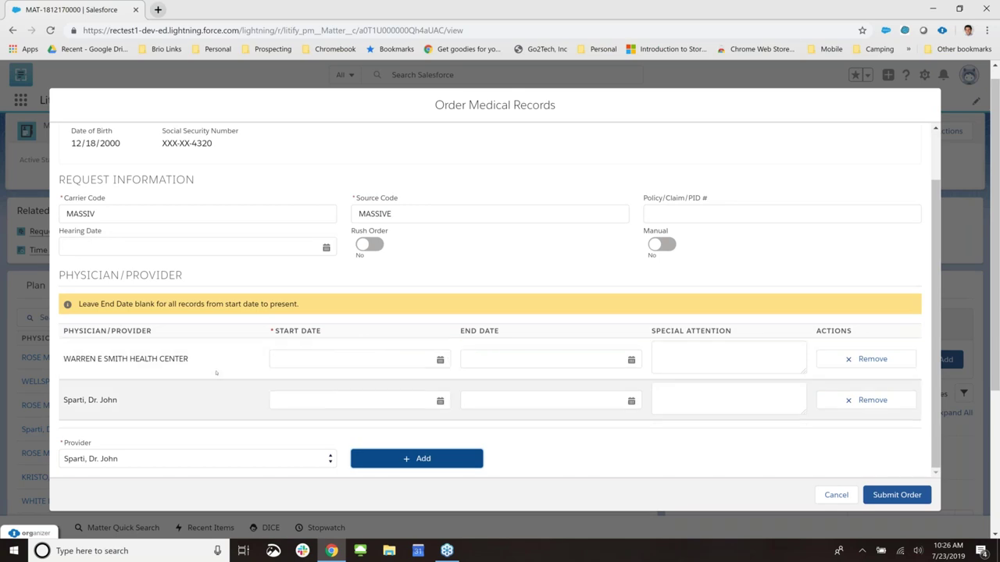
- Set start dates to Jul 24, 2018 for the health center and Jul 22, 2018 for the doctor
left_click(439, 359)
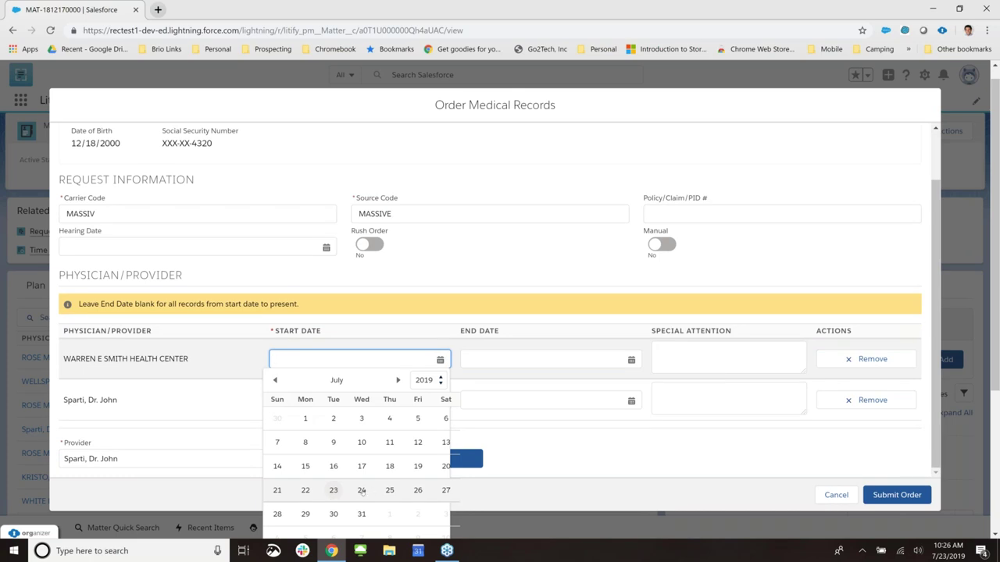
left_click(362, 490)
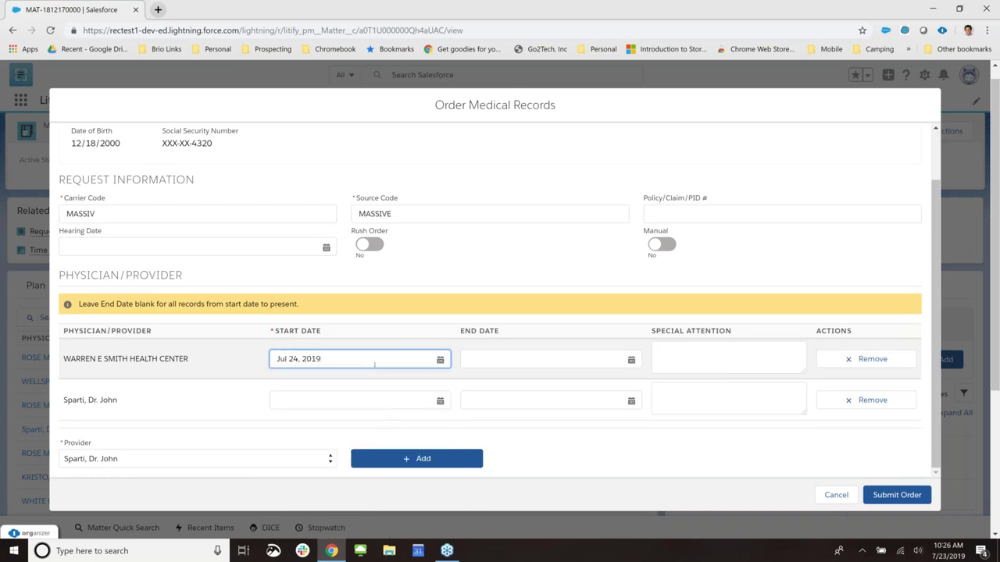
key("BackSpace")
type("8")
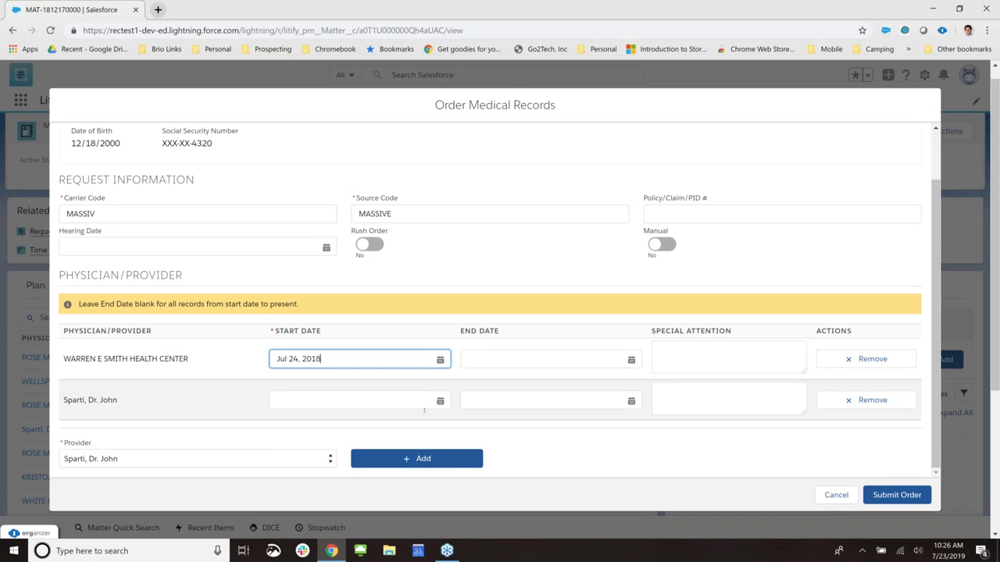
left_click(351, 400)
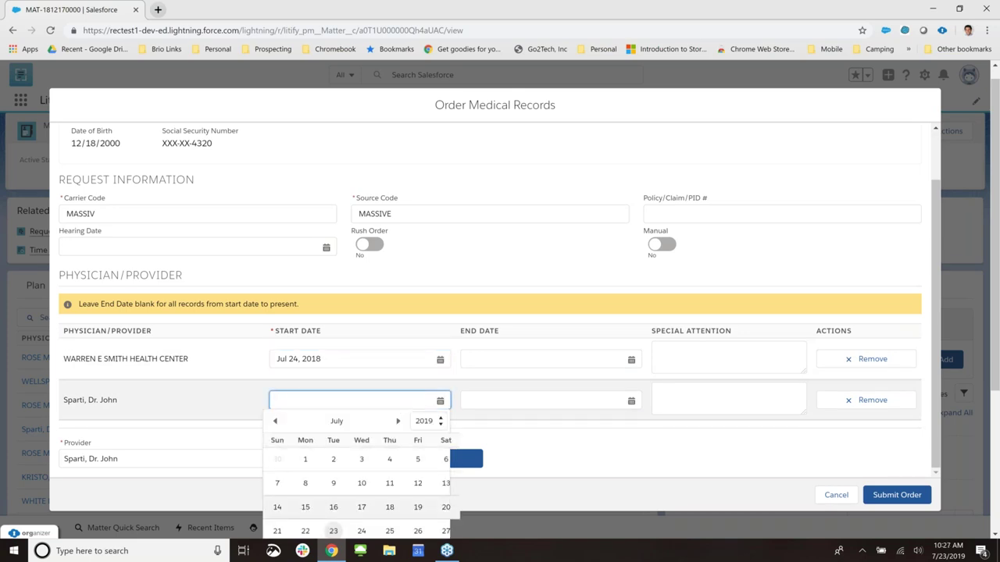
left_click(305, 531)
key("BackSpace")
type("8")
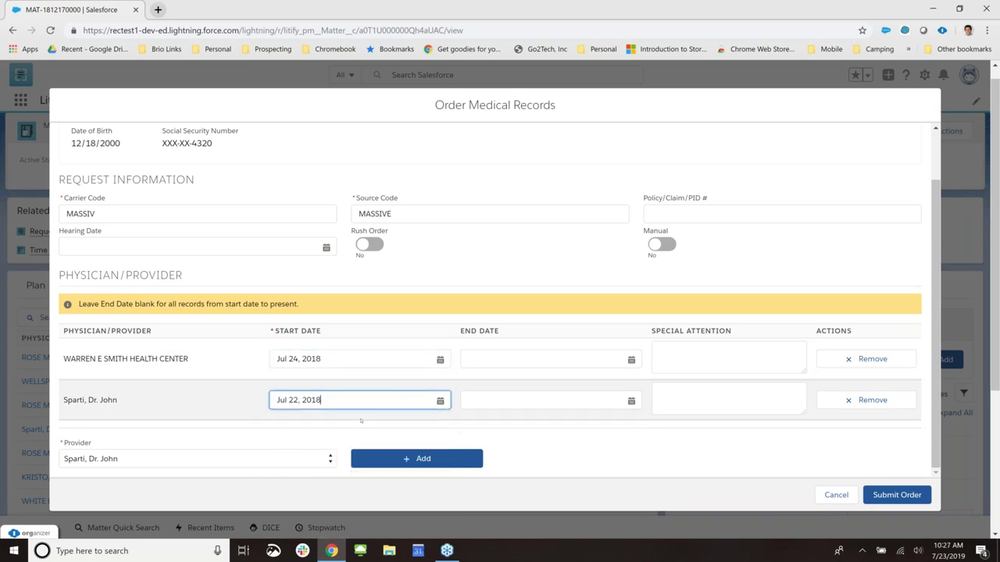
left_click(578, 435)
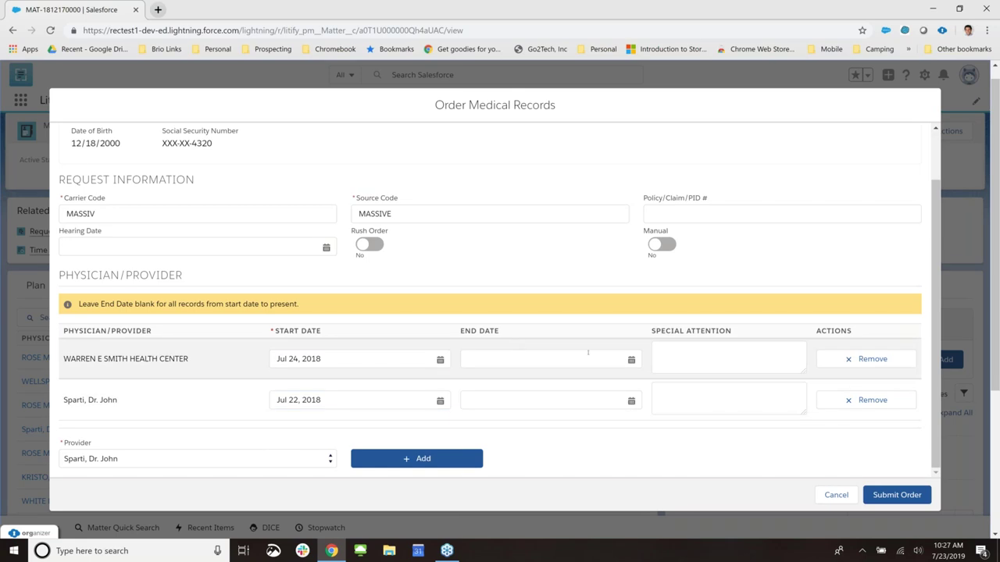
- Enter Special Attention notes 'Bills and Med Records' and 'Bills only' for the two providers
left_click(736, 352)
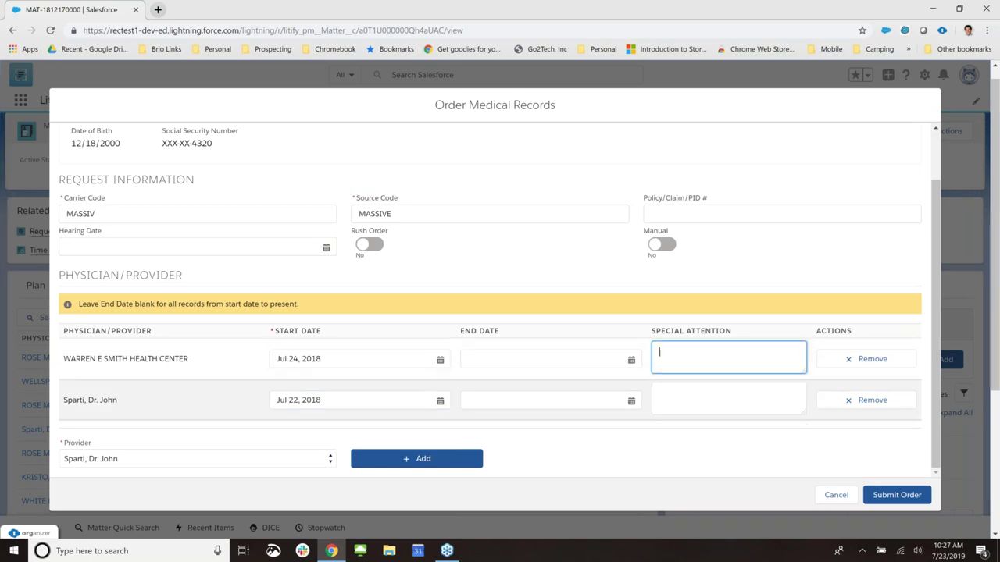
type("Bills and Med Records")
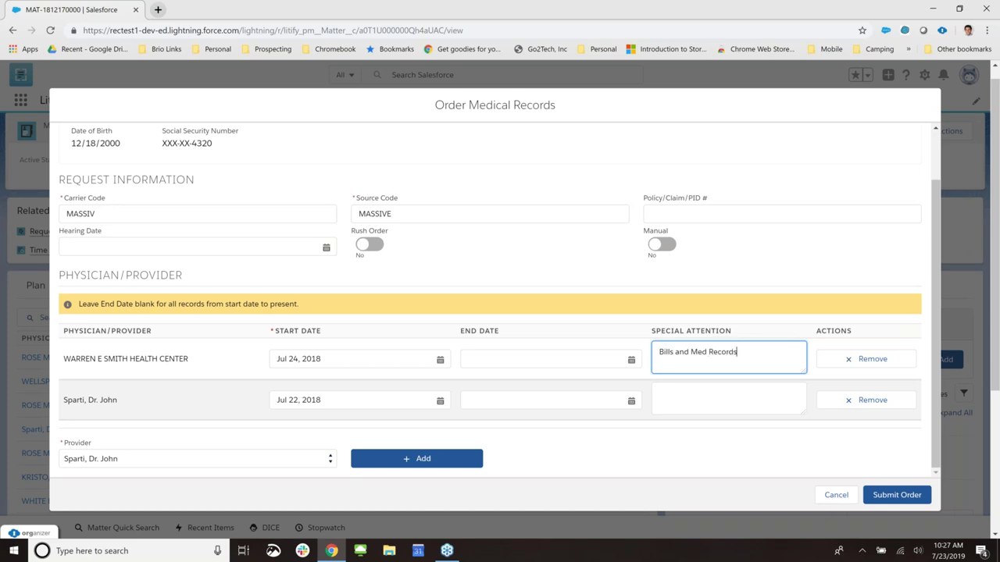
left_click(714, 406)
type("Bill")
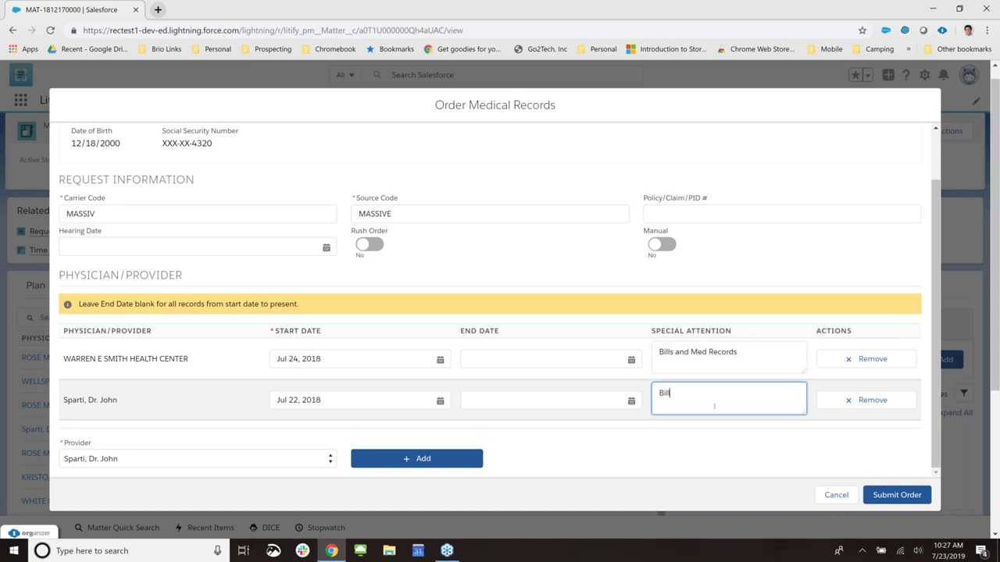
type("s only")
- Submit the medical records order and refresh the request statuses
left_click(883, 500)
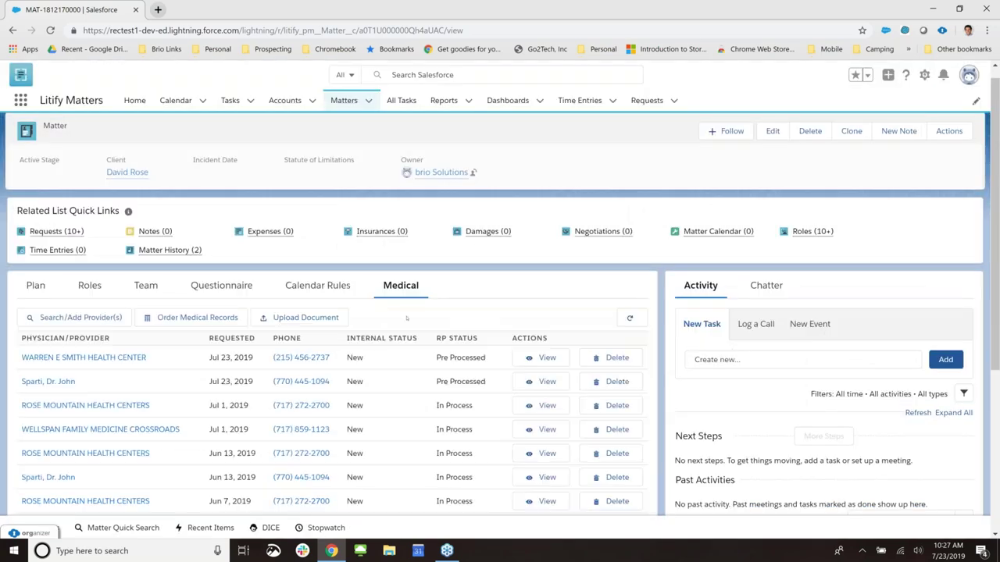
scroll(406, 318, "down", 3)
scroll(409, 312, "up", 2)
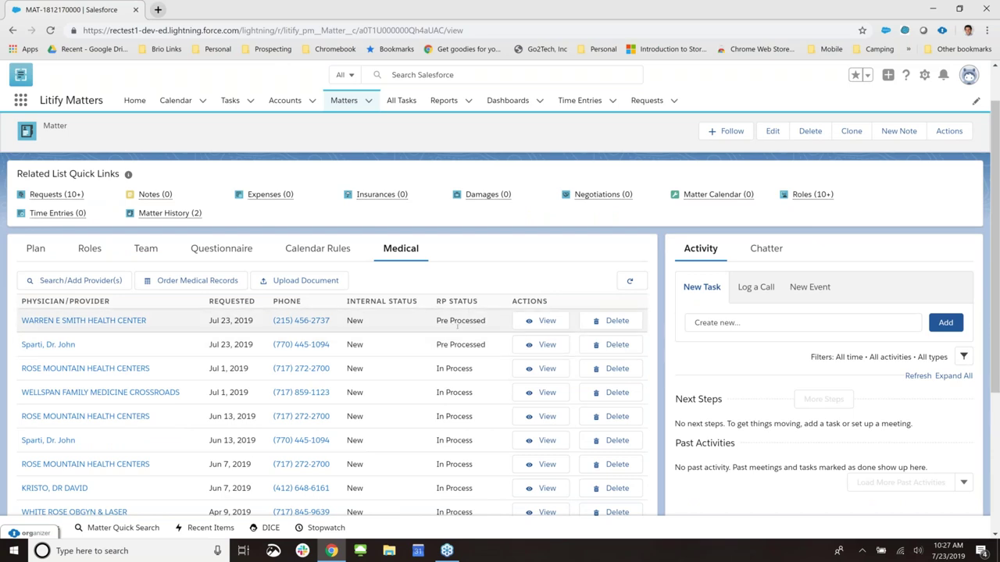
left_click(629, 280)
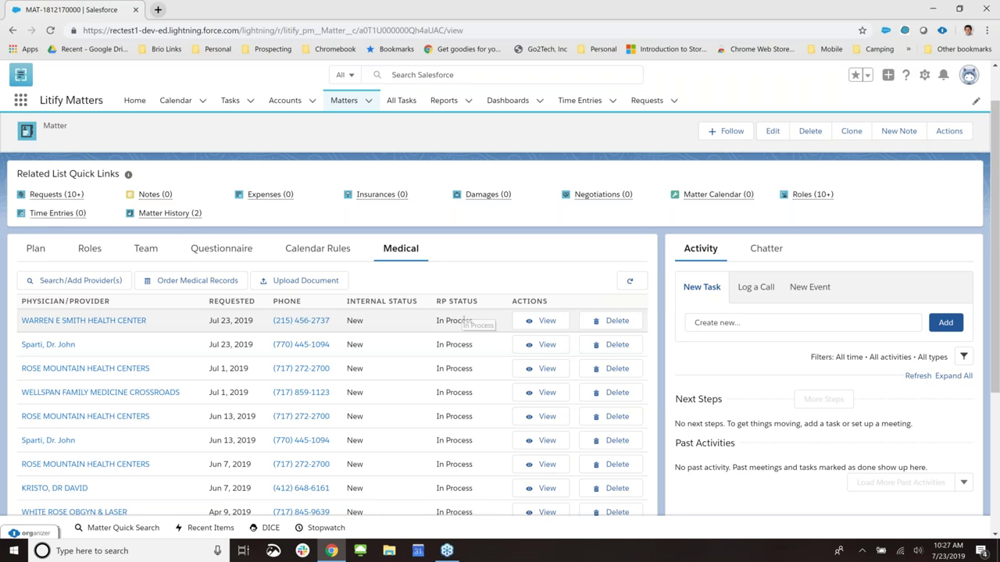
- Open the request details for the WELLSPAN FAMILY MEDICINE CROSSROADS row
scroll(471, 307, "down", 1)
scroll(469, 309, "down", 4)
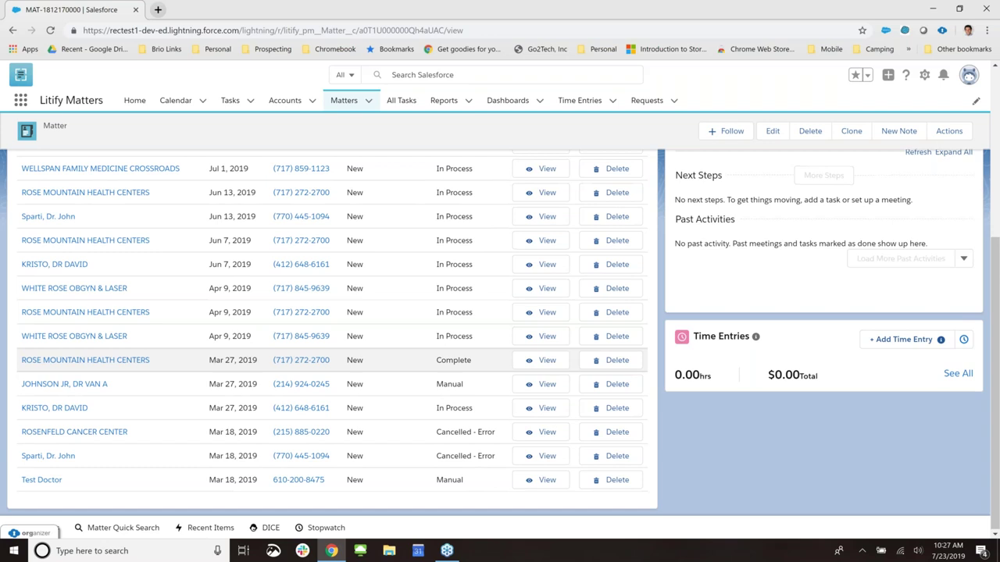
scroll(472, 360, "up", 3)
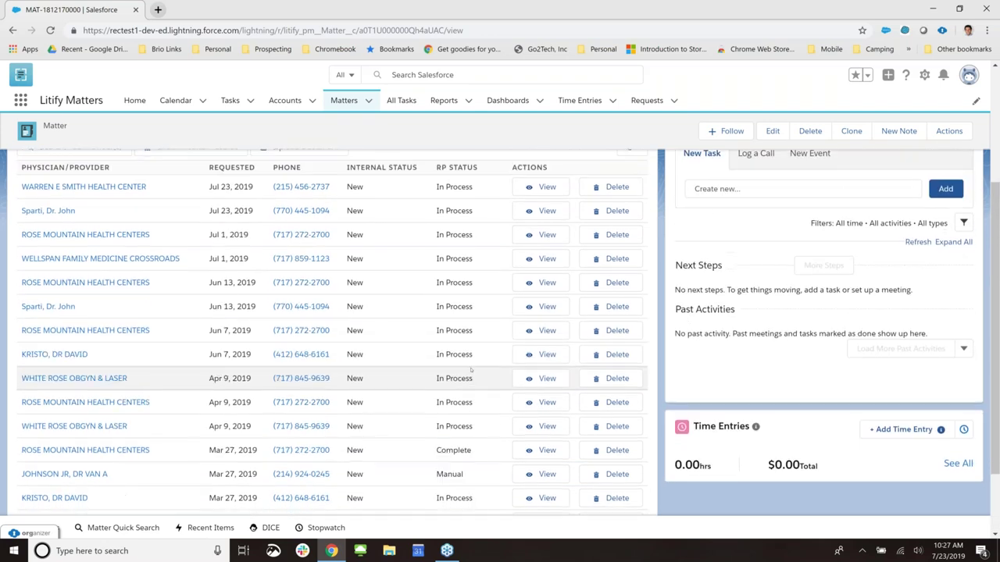
scroll(472, 362, "down", 3)
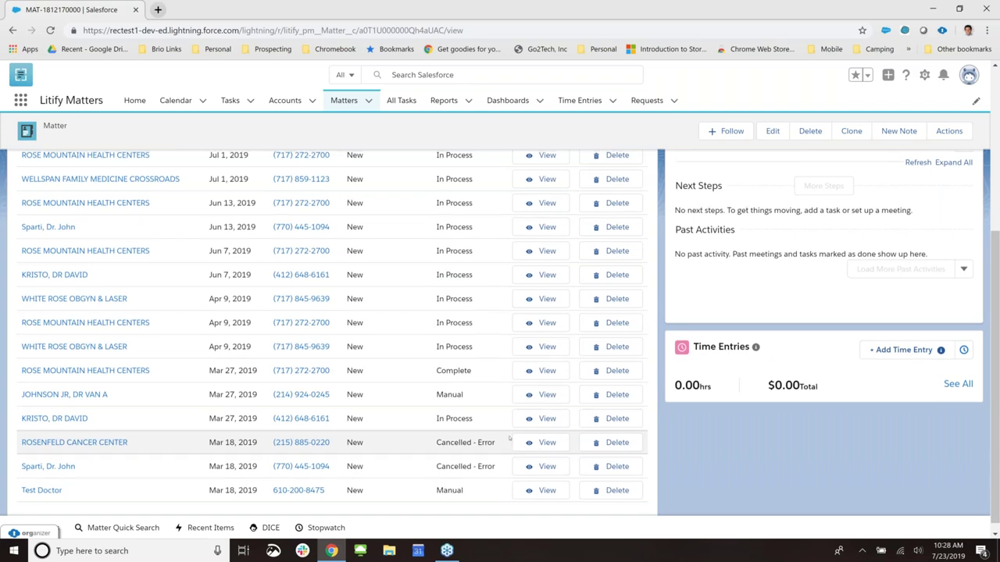
scroll(509, 442, "up", 2)
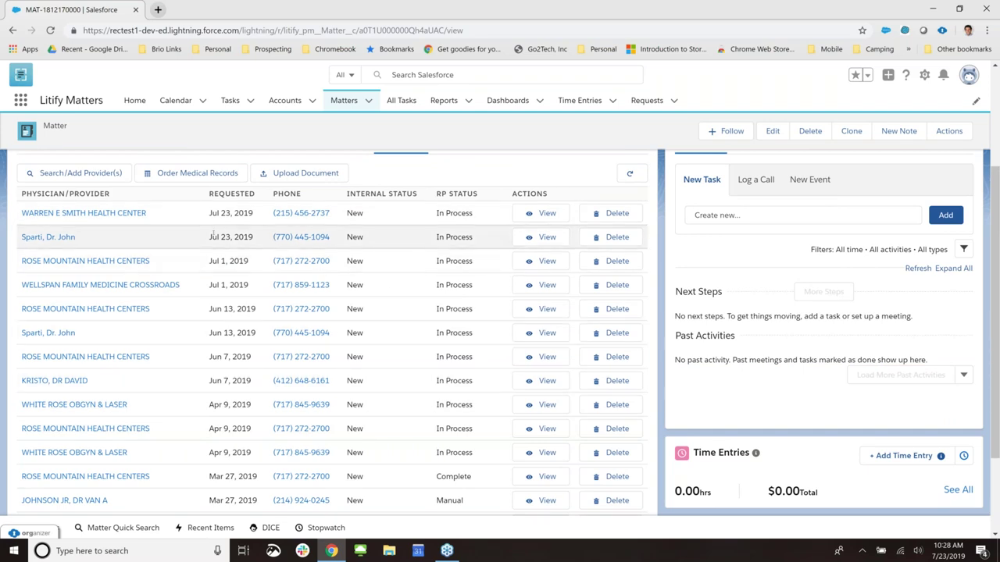
scroll(442, 293, "up", 1)
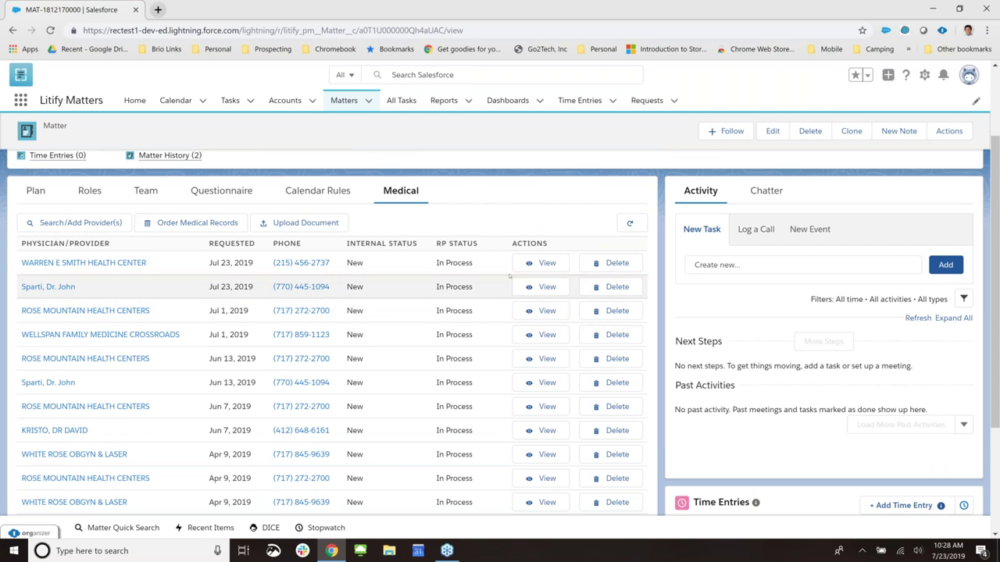
left_click(544, 335)
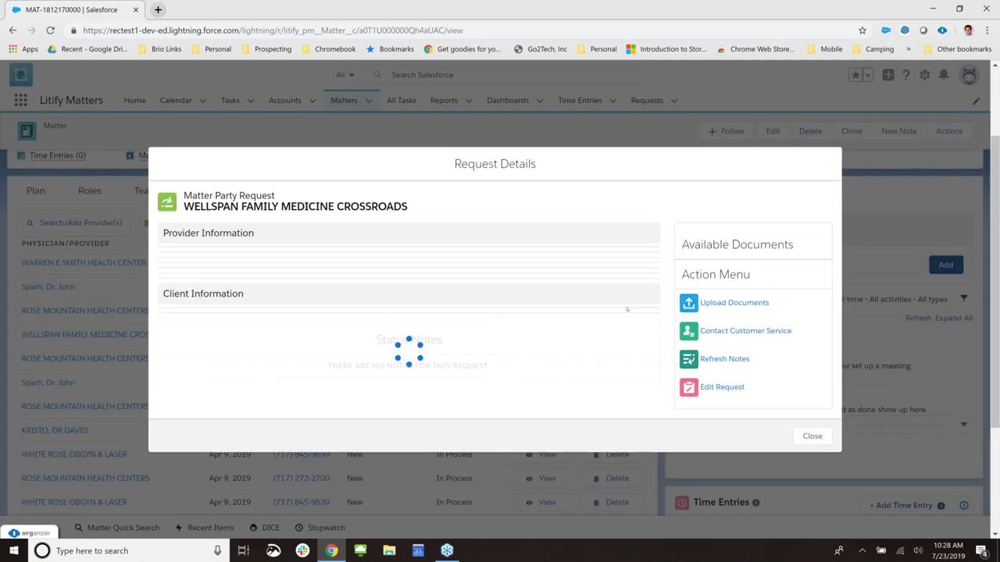
- Read the WellSpan request's provider, client and status notes, then choose Contact Customer Service
scroll(521, 278, "down", 1)
scroll(521, 278, "down", 2)
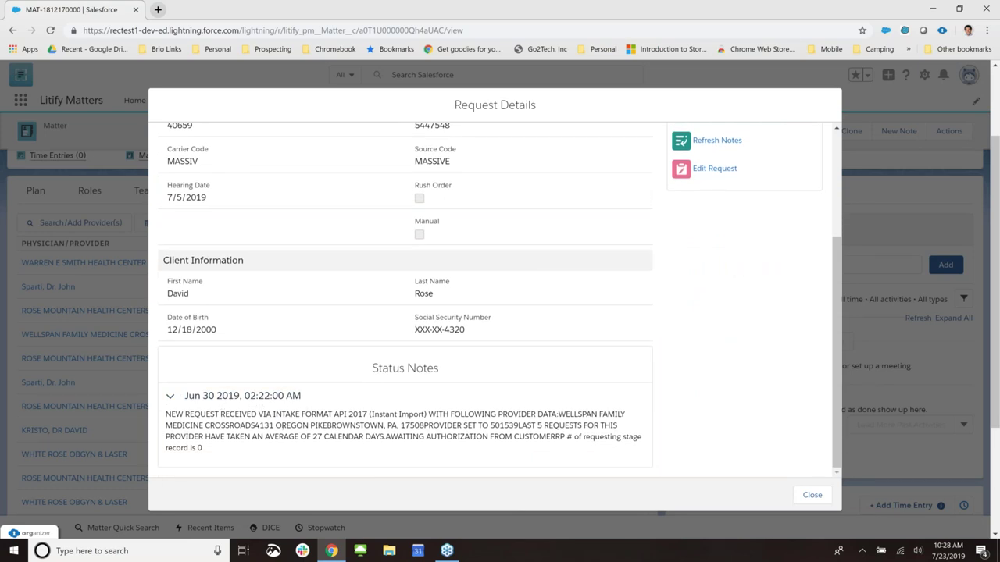
scroll(388, 189, "up", 4)
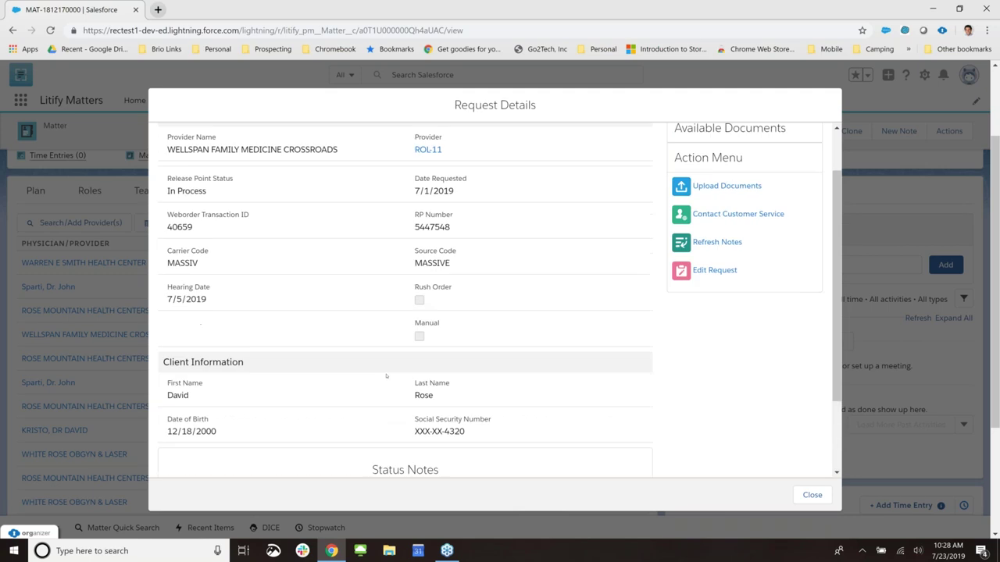
scroll(375, 263, "down", 4)
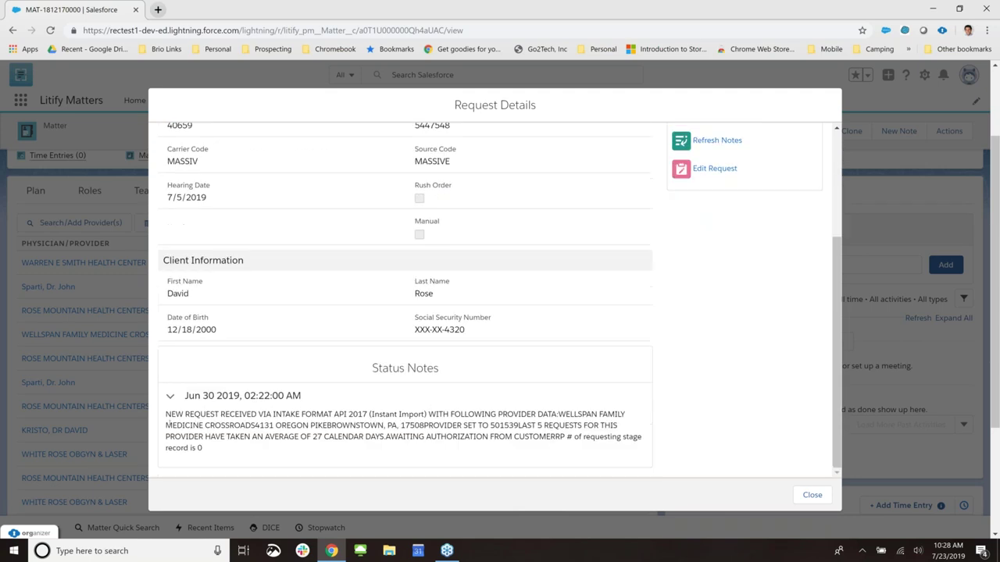
left_click_drag(165, 414, 203, 437)
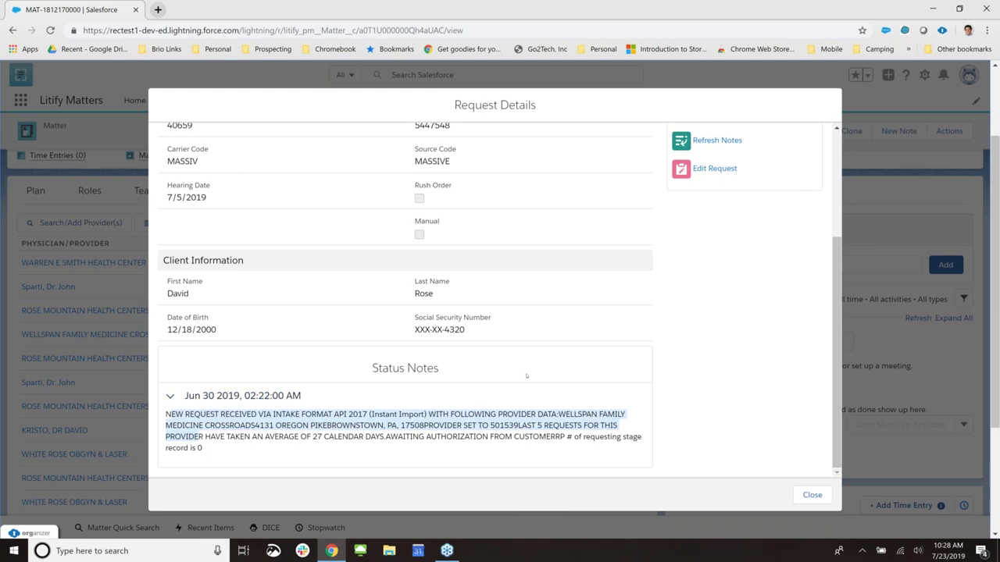
scroll(524, 426, "up", 1)
scroll(536, 420, "down", 1)
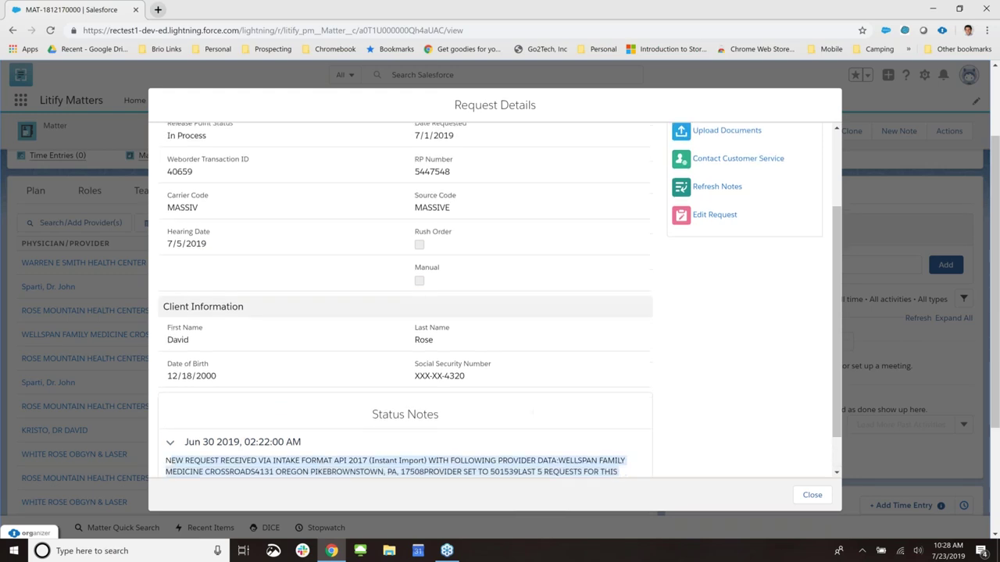
scroll(751, 237, "up", 3)
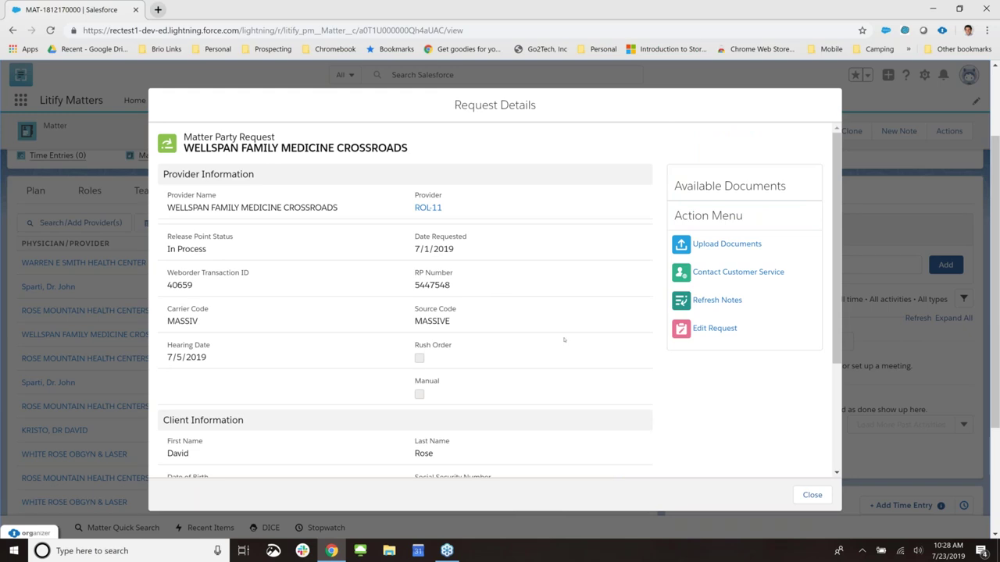
scroll(625, 390, "down", 2)
scroll(547, 380, "down", 2)
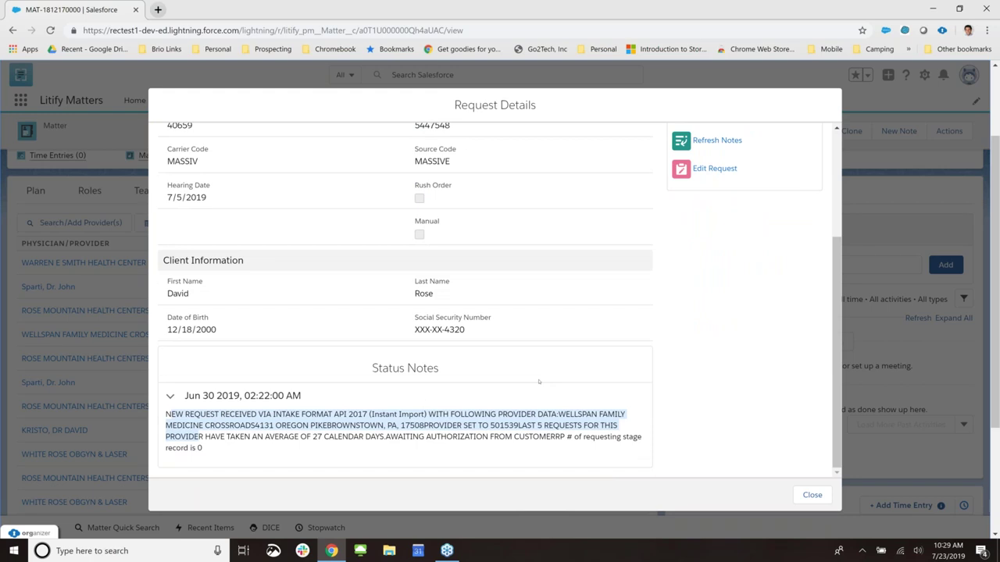
scroll(538, 381, "up", 4)
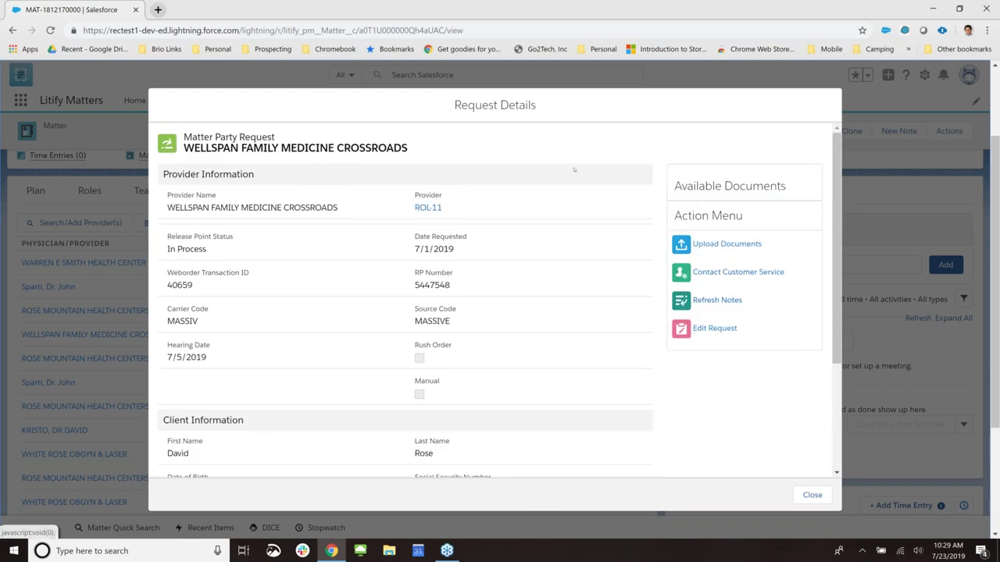
left_click(721, 274)
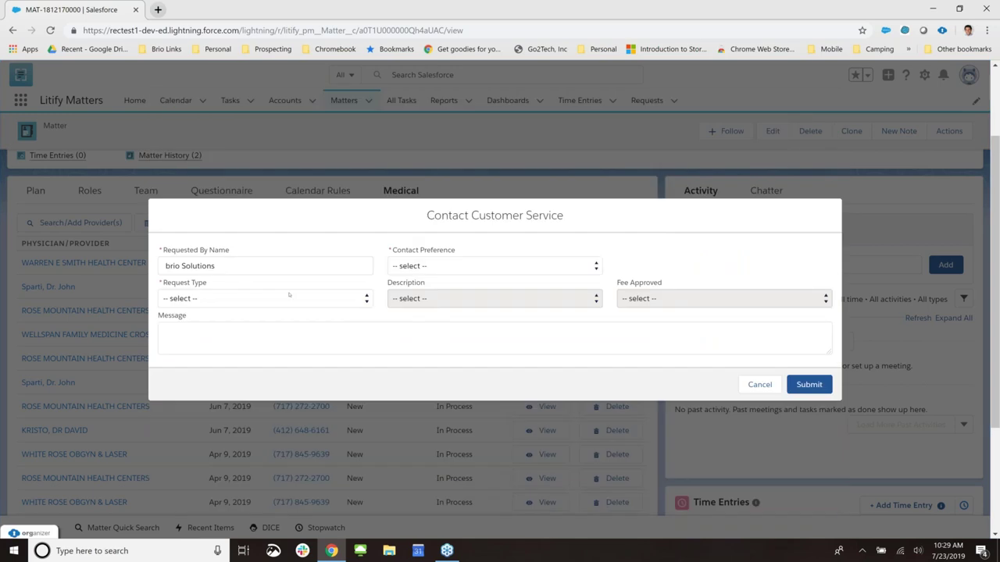
- Submit a Do Not Contact, respond-to-suspend-notice request saying the client used an alias
left_click(494, 266)
left_click(421, 301)
left_click(243, 299)
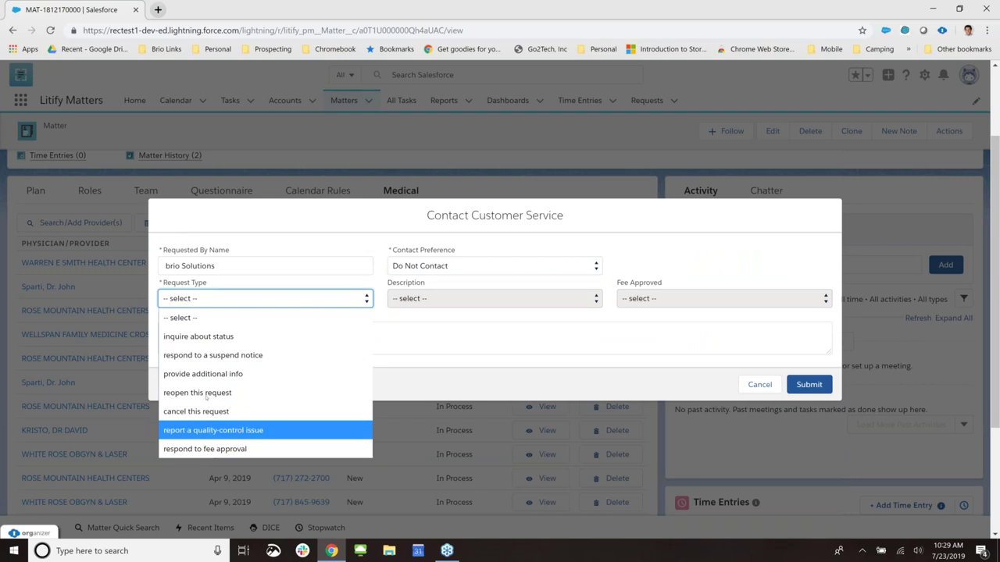
left_click(347, 356)
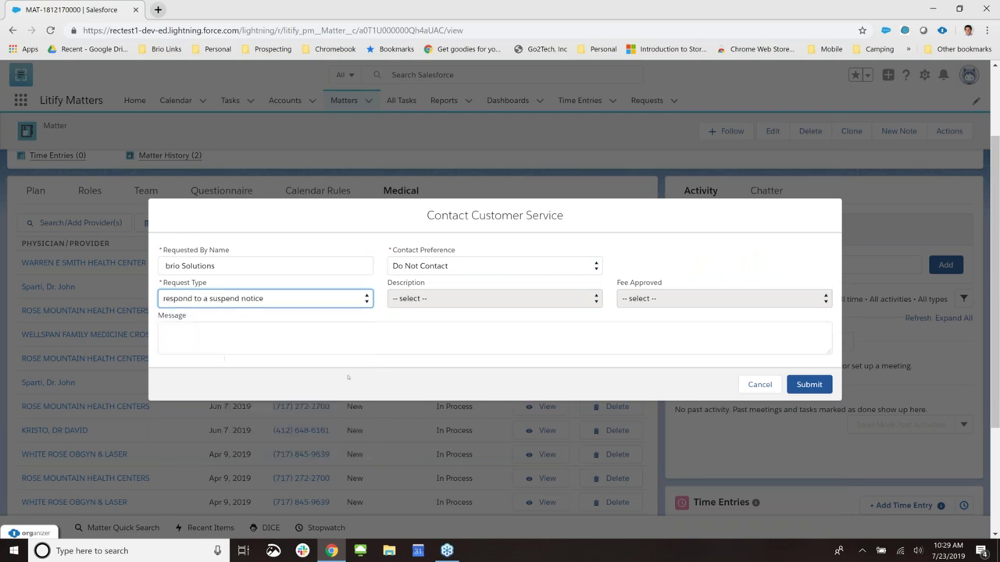
left_click(560, 346)
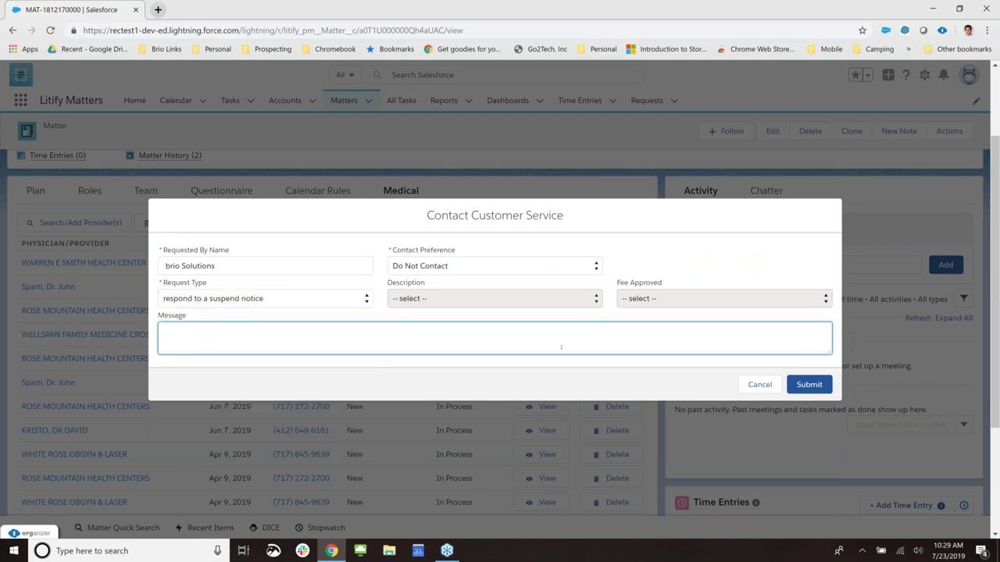
type("T")
key("BackSpace")
type("Client indicated")
type(" t")
type("was using alias")
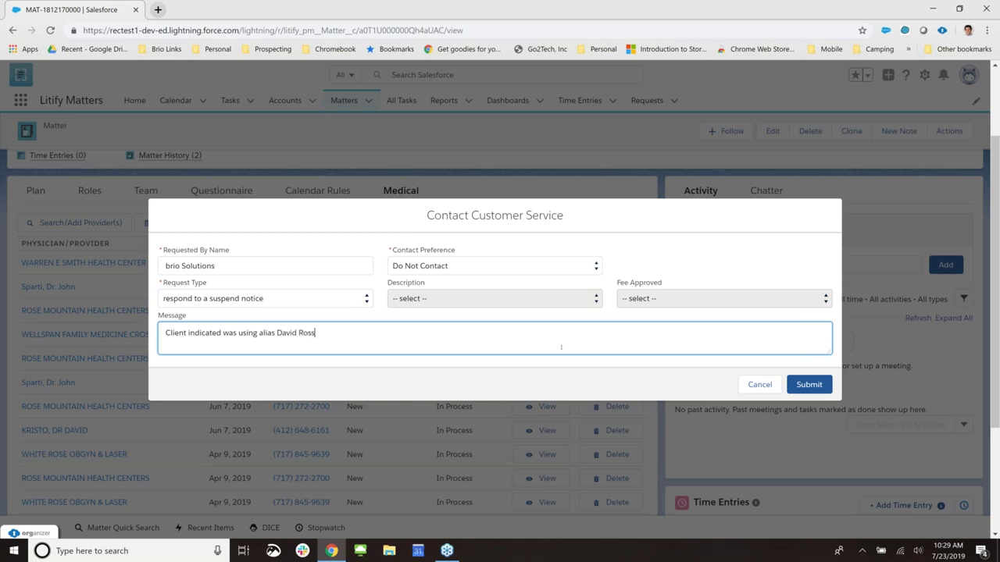
left_click(806, 387)
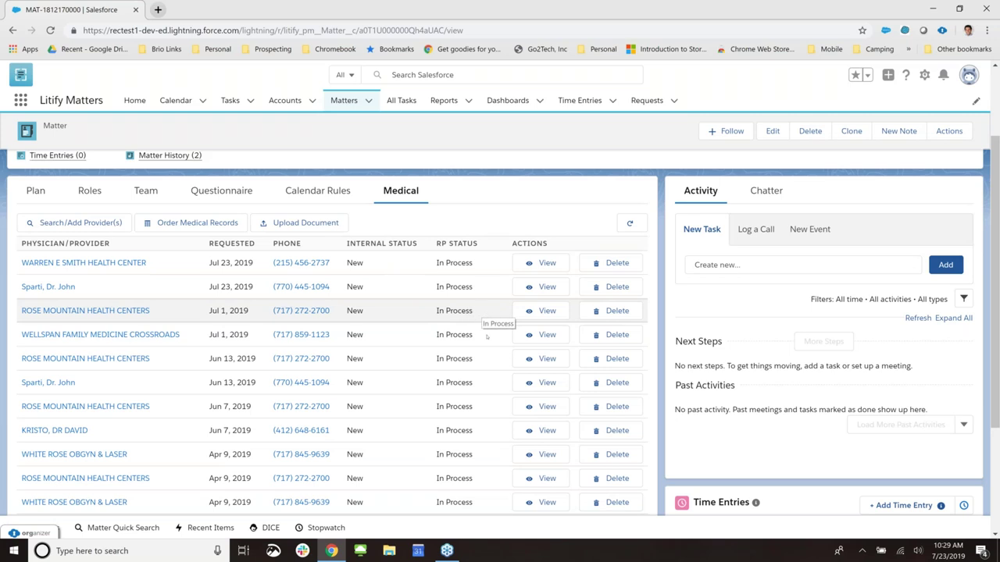
- Review the Complete Mar 27, 2019 ROSE MOUNTAIN HEALTH CENTERS request details, then close them
scroll(483, 342, "down", 3)
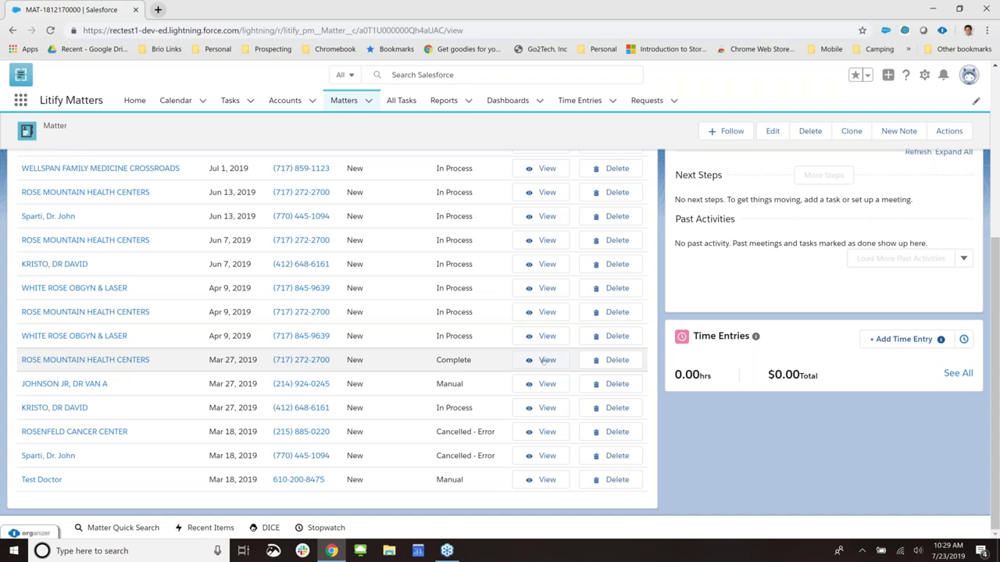
left_click(545, 360)
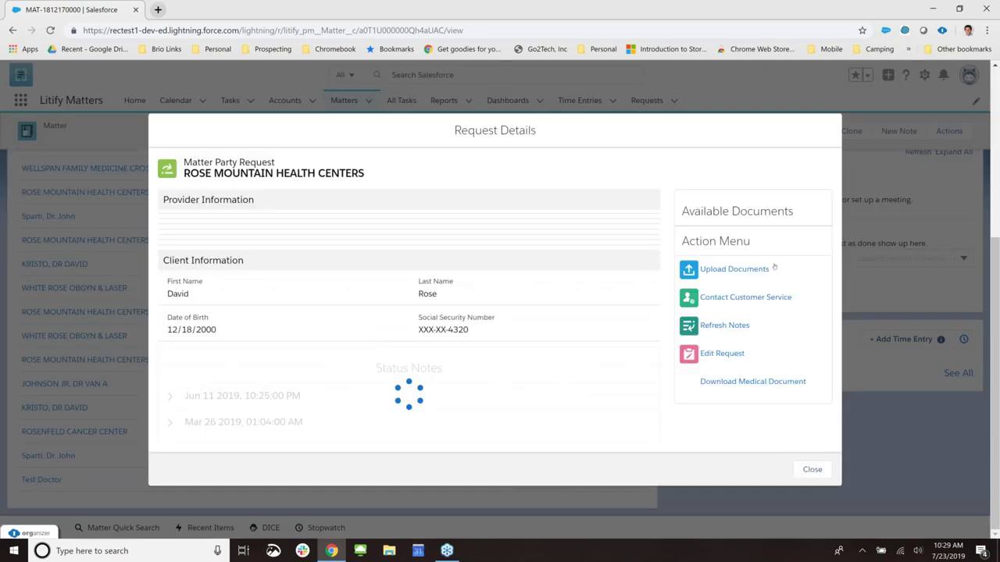
scroll(632, 252, "down", 1)
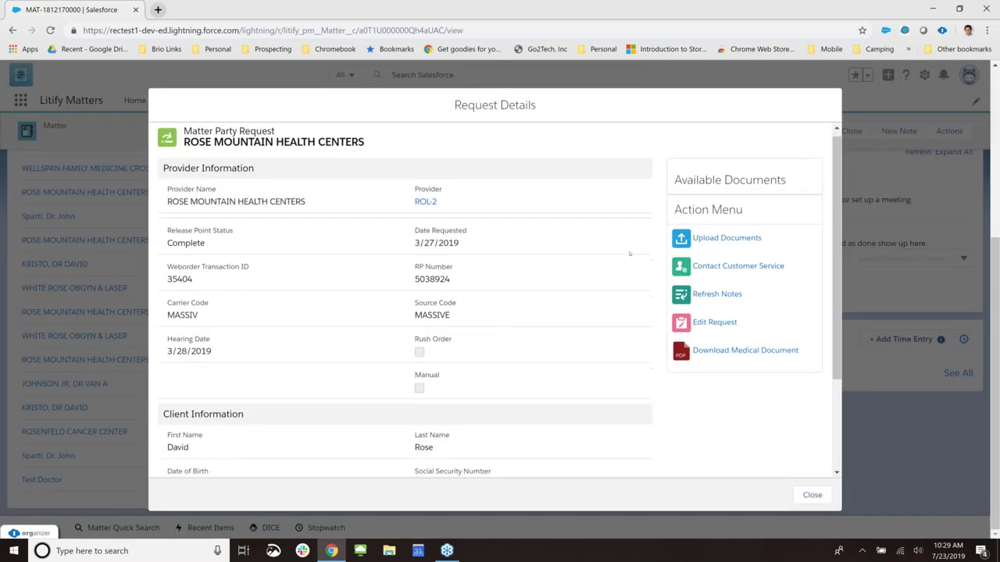
scroll(325, 302, "up", 1)
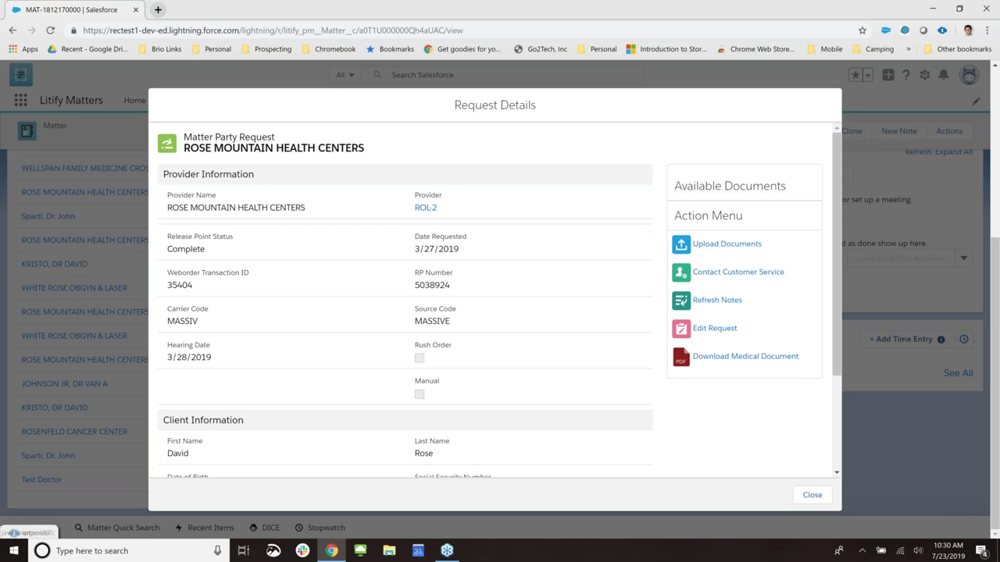
scroll(835, 352, "down", 1)
scroll(828, 336, "up", 1)
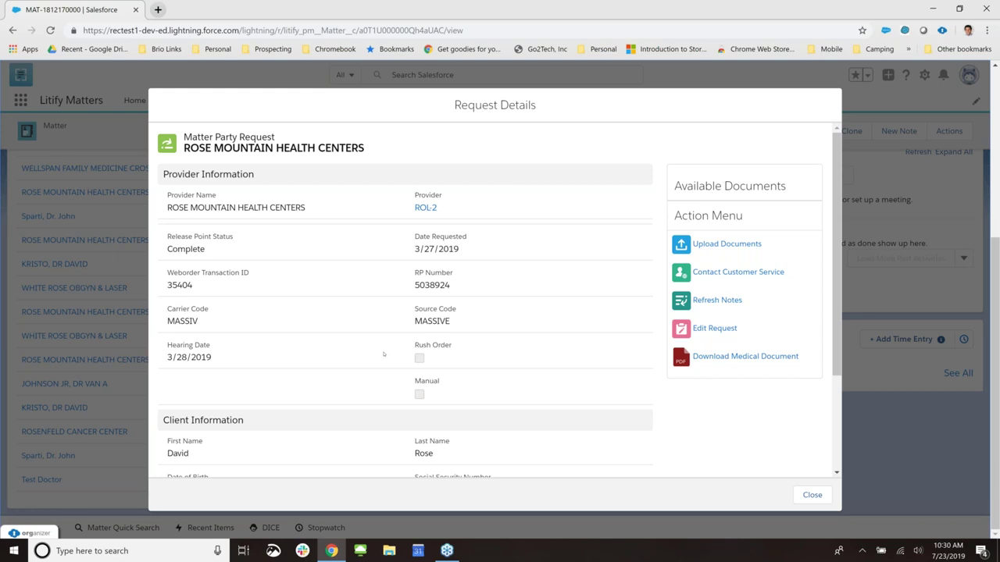
left_click(803, 497)
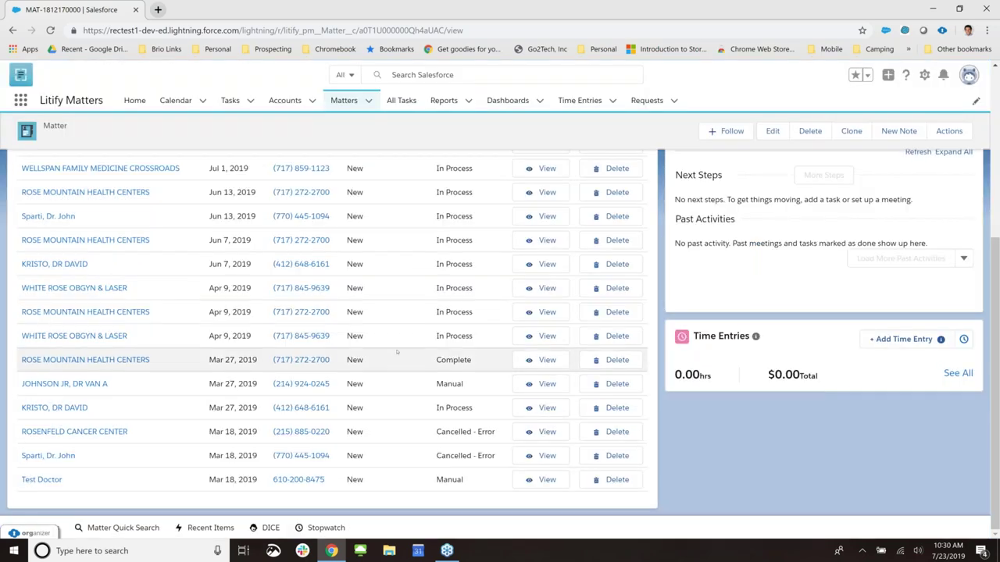
- Begin a document upload for three Jun–Jul 2019 requests, then cancel without choosing a file
scroll(398, 349, "up", 3)
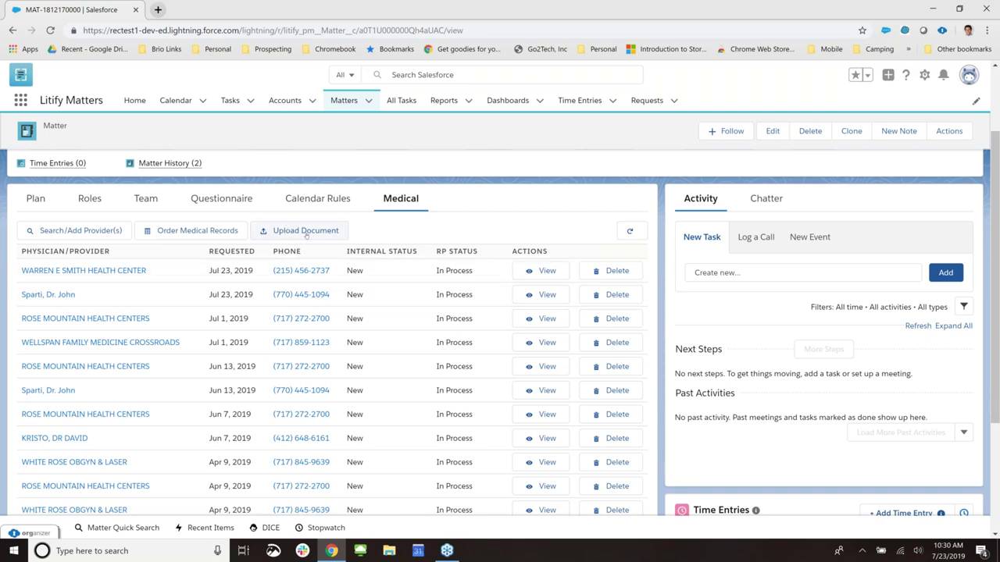
left_click(304, 233)
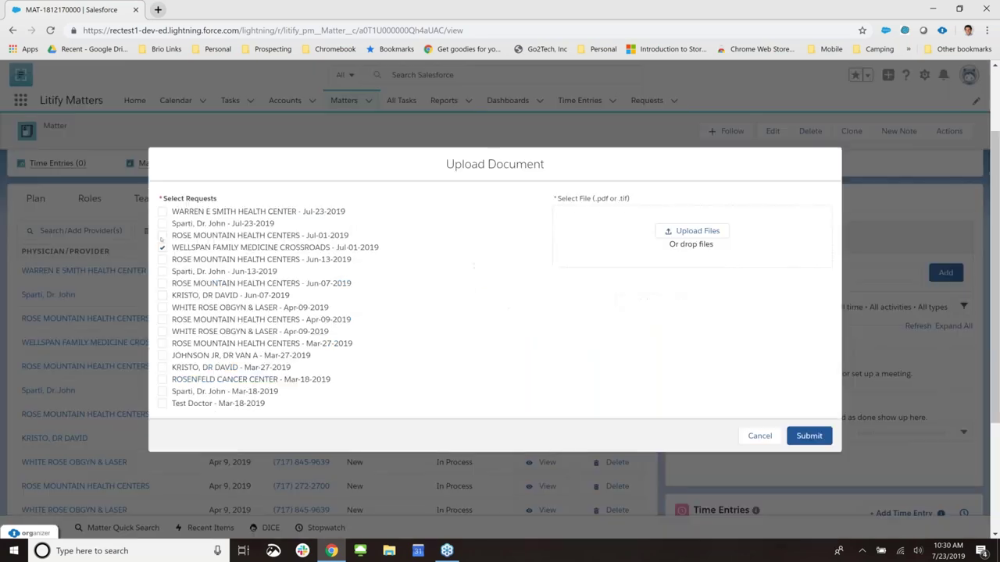
left_click(162, 235)
left_click(163, 259)
left_click(163, 272)
left_click(698, 230)
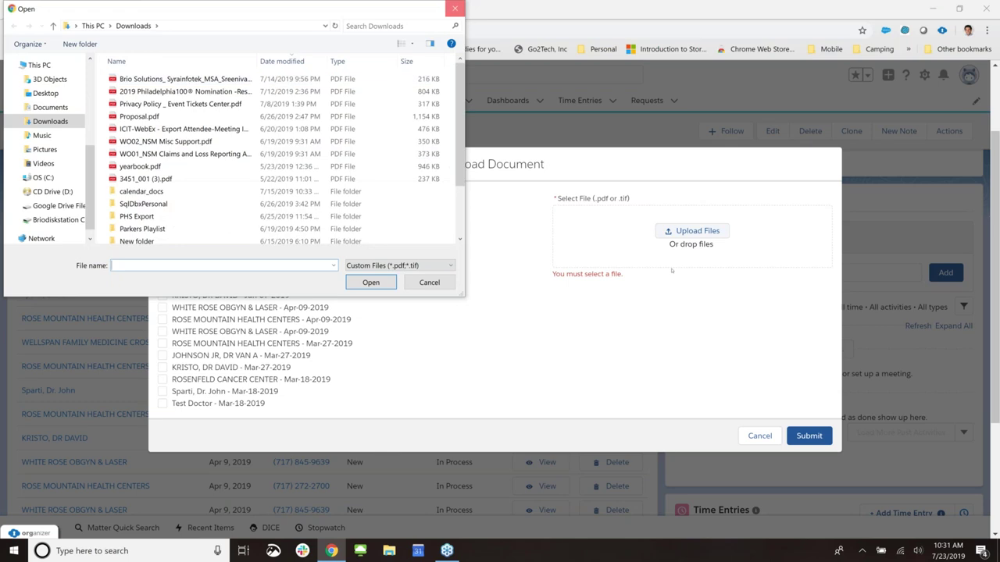
left_click(454, 9)
left_click(758, 436)
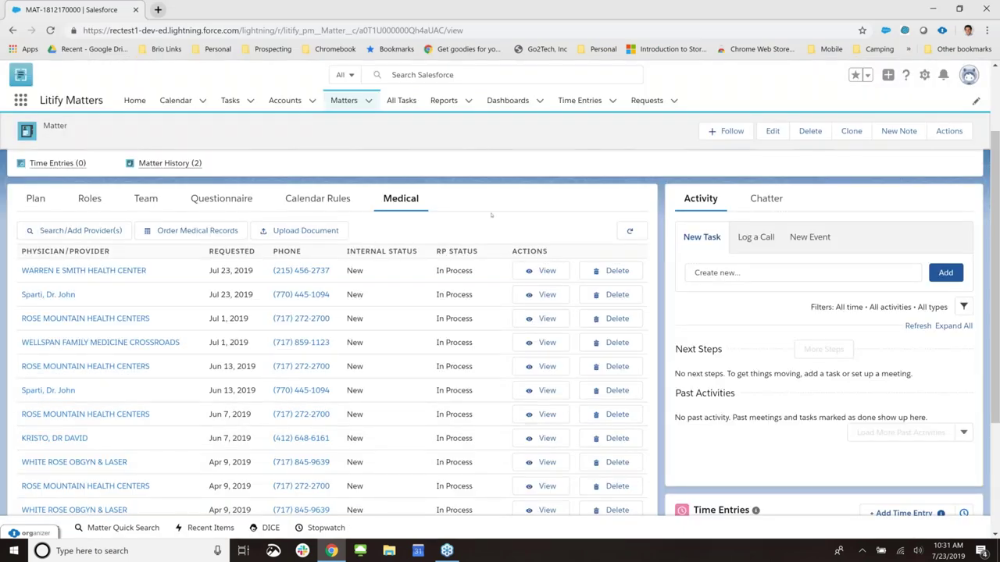